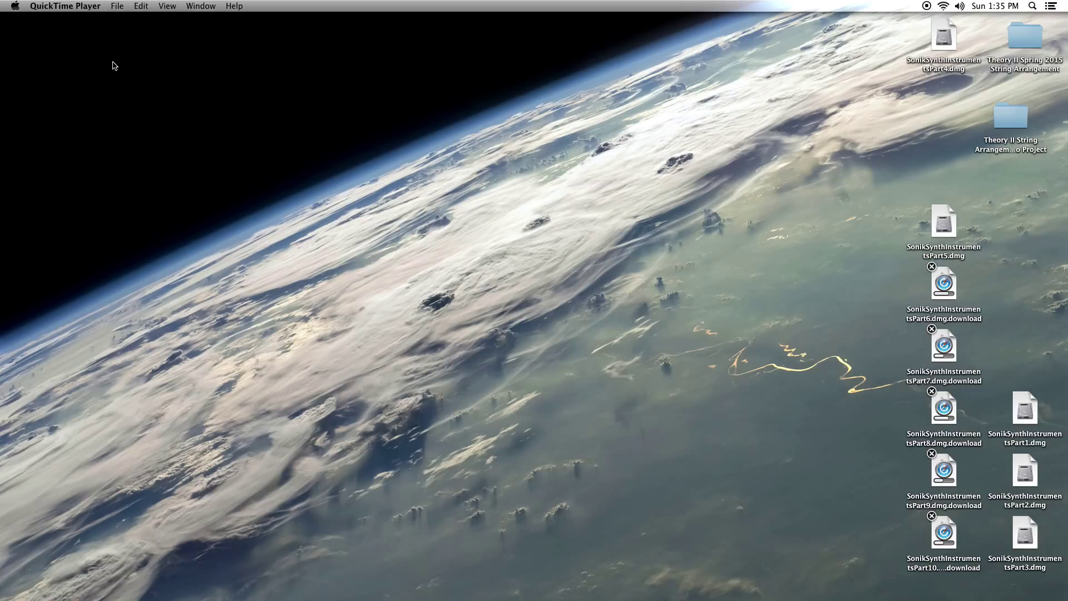
Switch to Digital Performer and open the chipsounds-1 track's instrument window, placing it clear of the track list
mouse_move(3, 138)
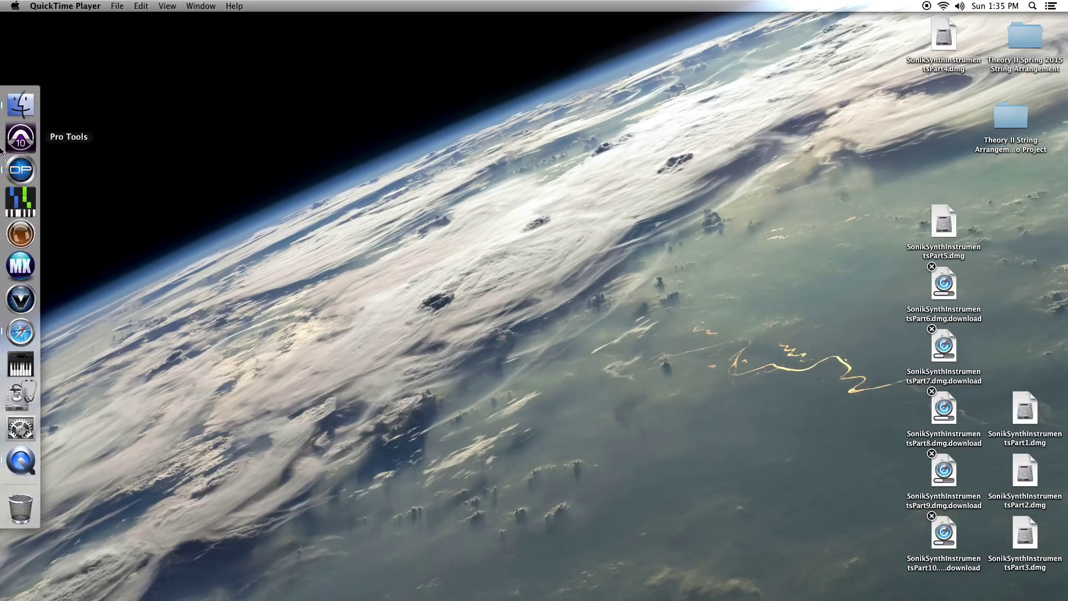
click(8, 170)
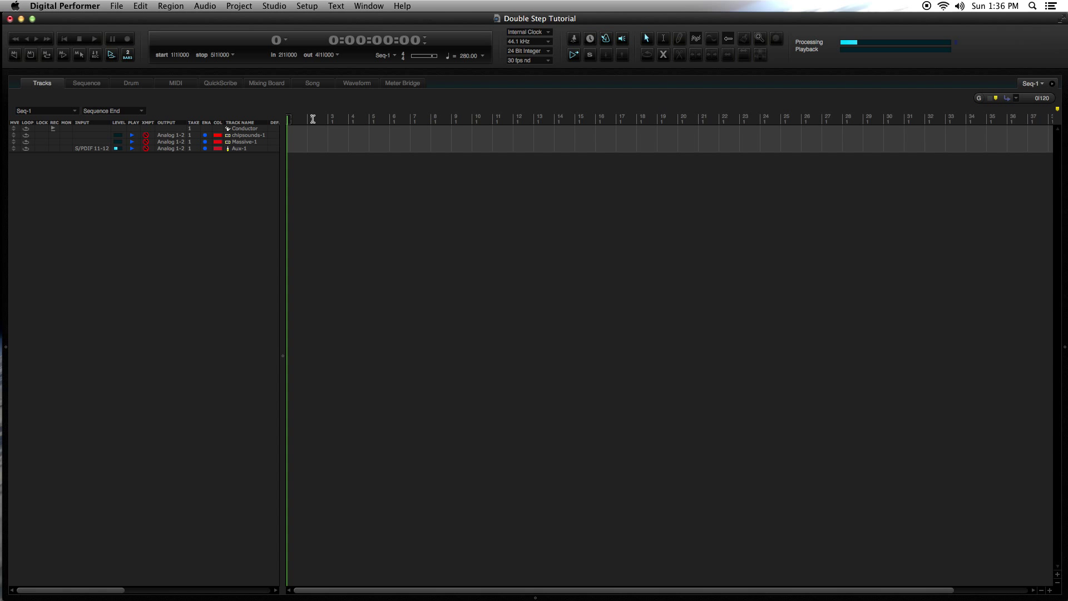
double_click(249, 137)
click(491, 162)
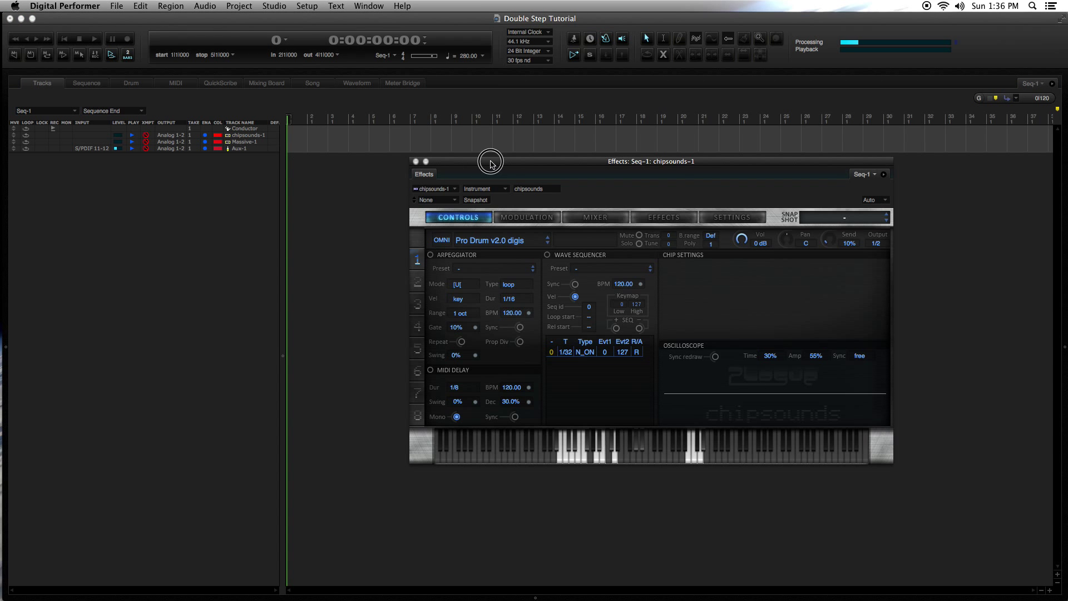
drag(491, 162, 445, 189)
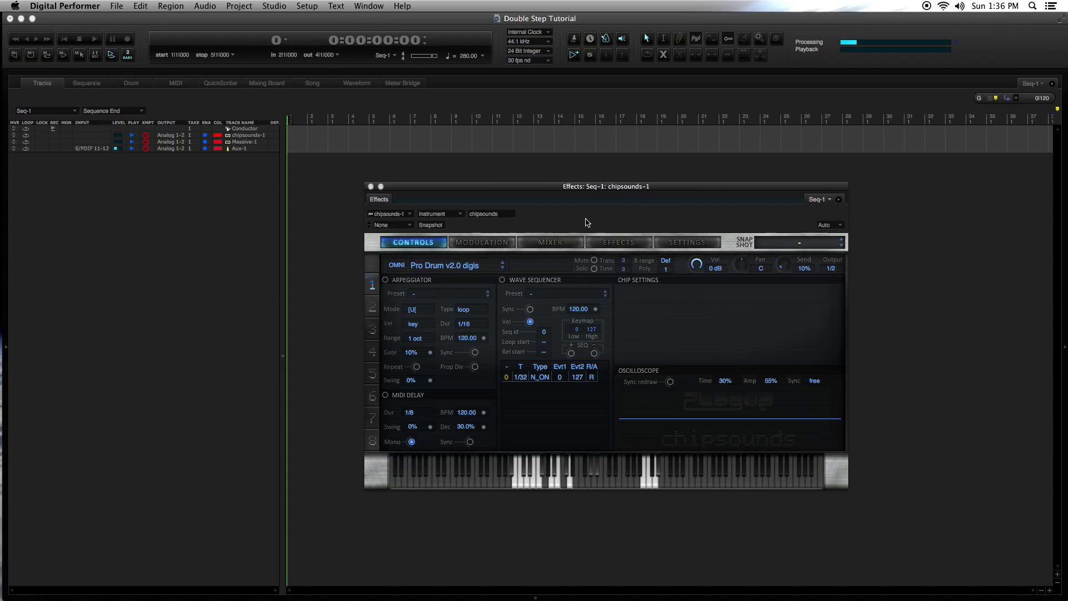
Browse the Drums presets available in chipsounds without changing the loaded kit, and close the instrument window
click(433, 271)
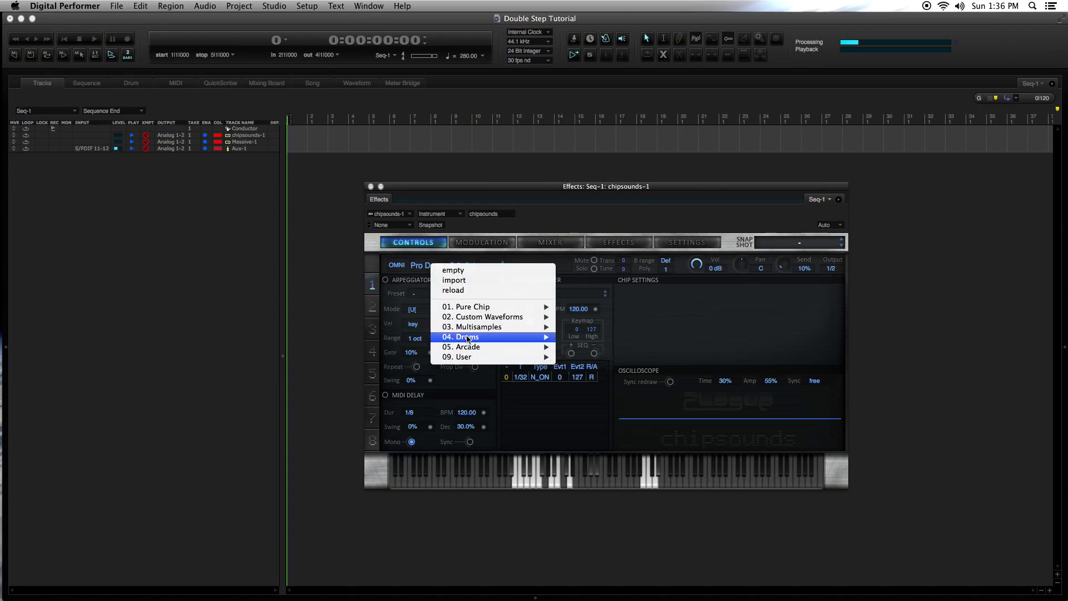
mouse_move(470, 337)
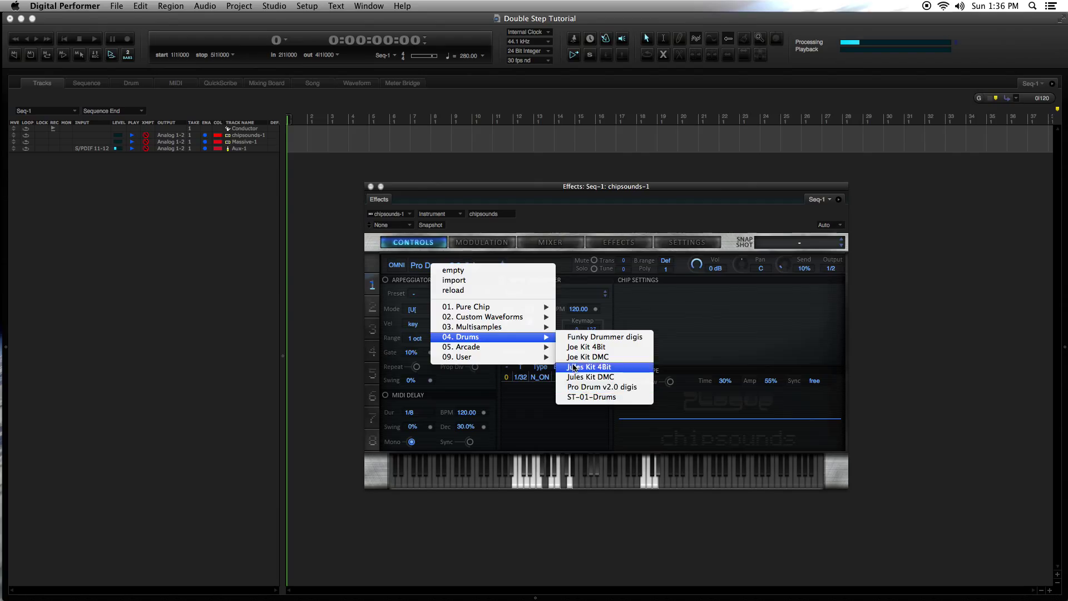
mouse_move(472, 313)
click(506, 189)
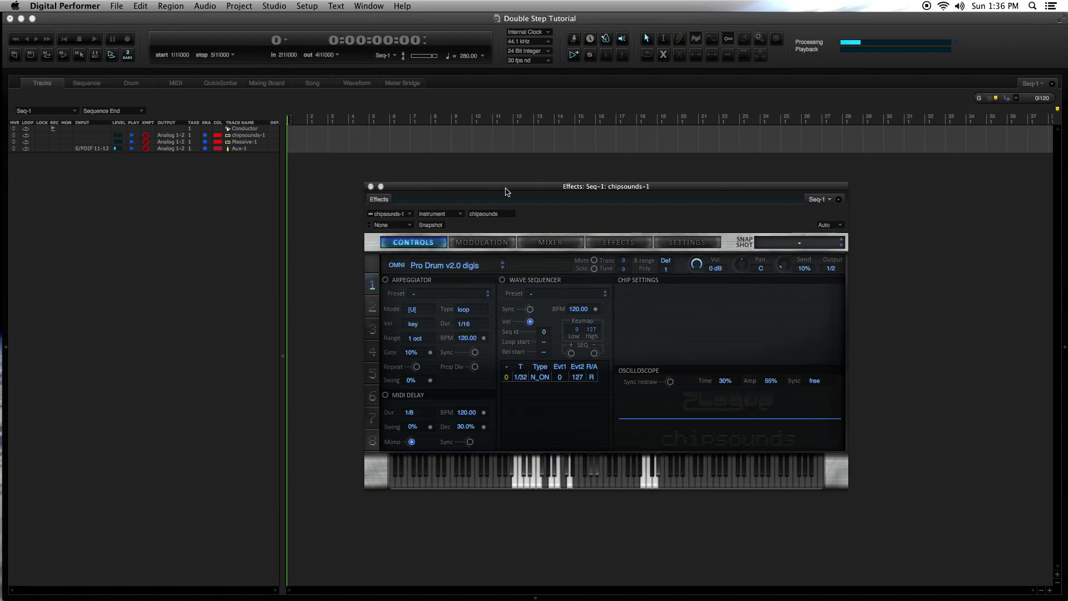
click(371, 187)
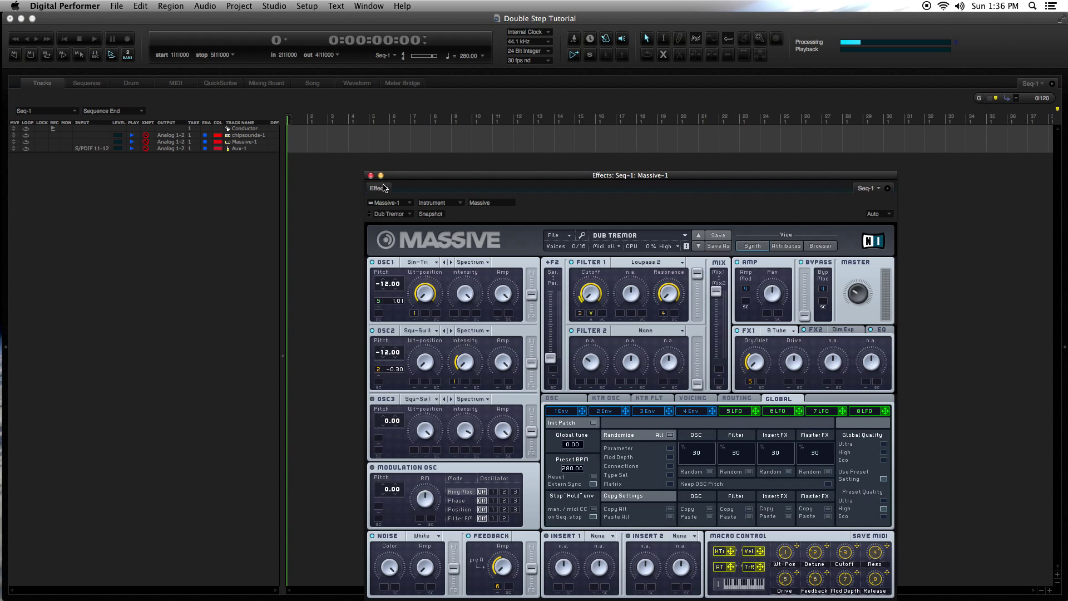
View the Massive-1 track's instrument with its Dub Tremor patch, and close the window
drag(421, 181, 346, 137)
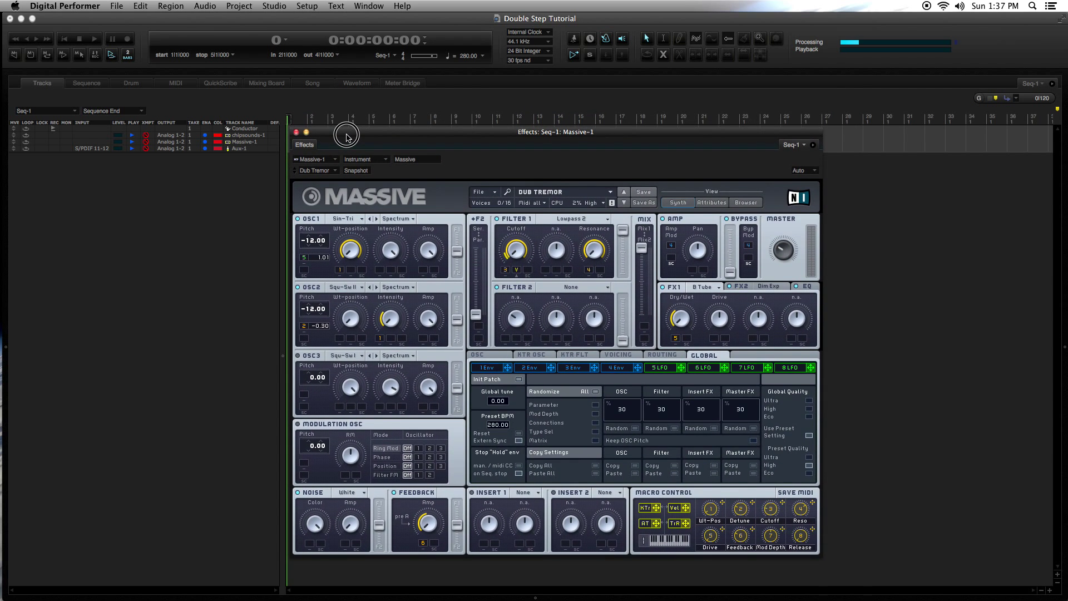
drag(347, 137, 347, 138)
click(296, 131)
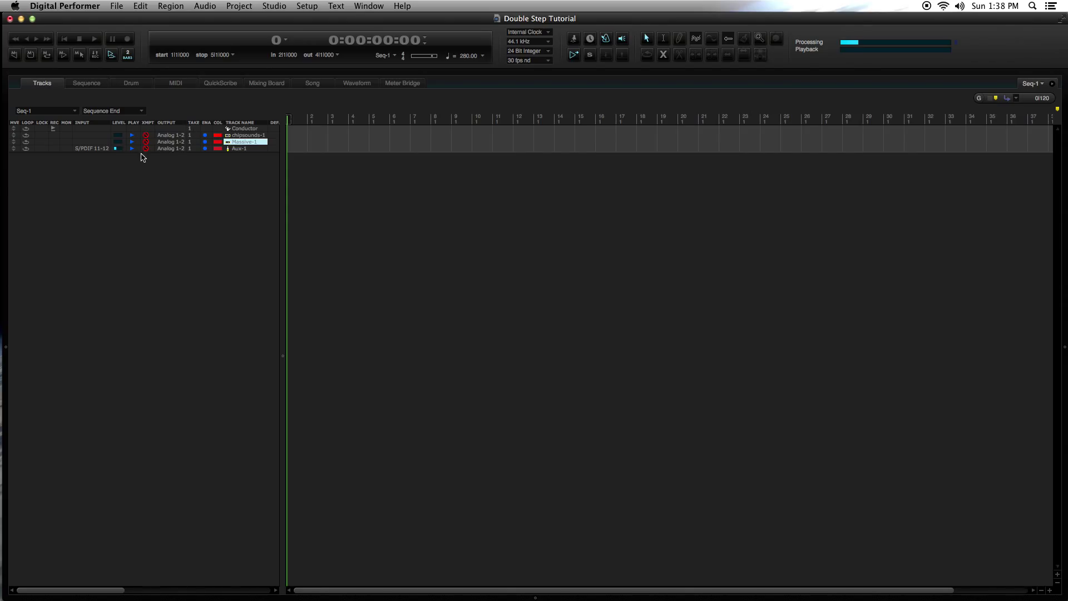
Add a MIDI track below Aux-1 and set its output to chipsounds-1-1
click(238, 149)
right_click(186, 173)
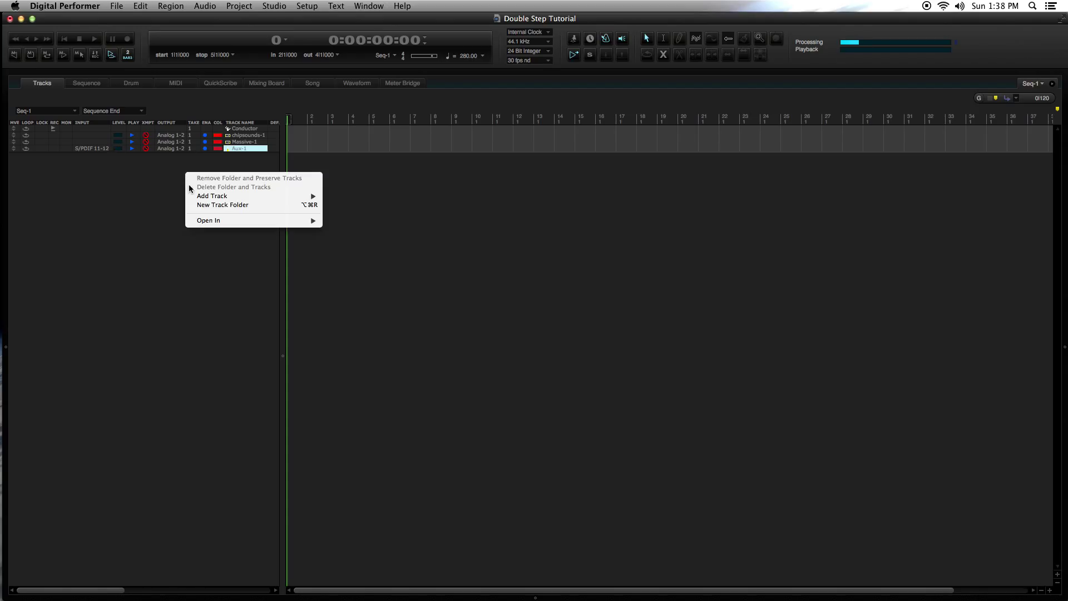
mouse_move(211, 196)
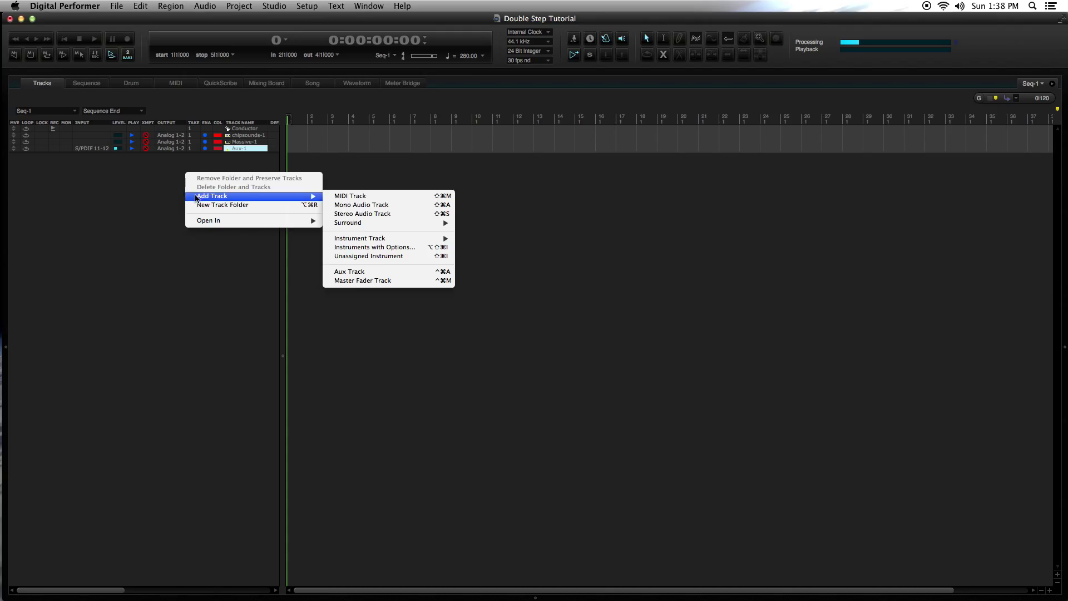
click(380, 196)
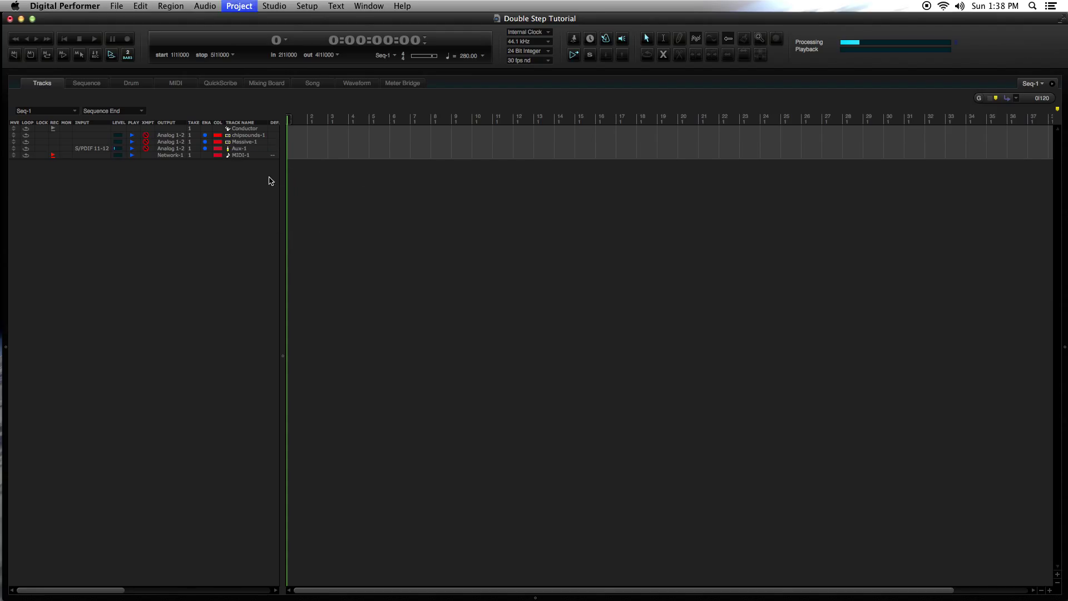
click(176, 158)
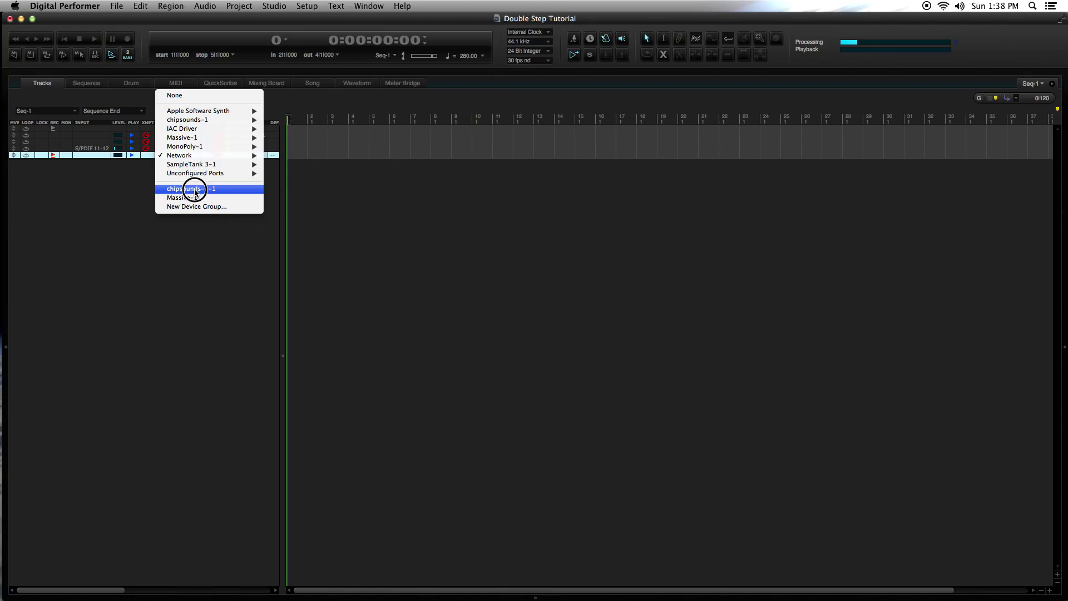
click(195, 190)
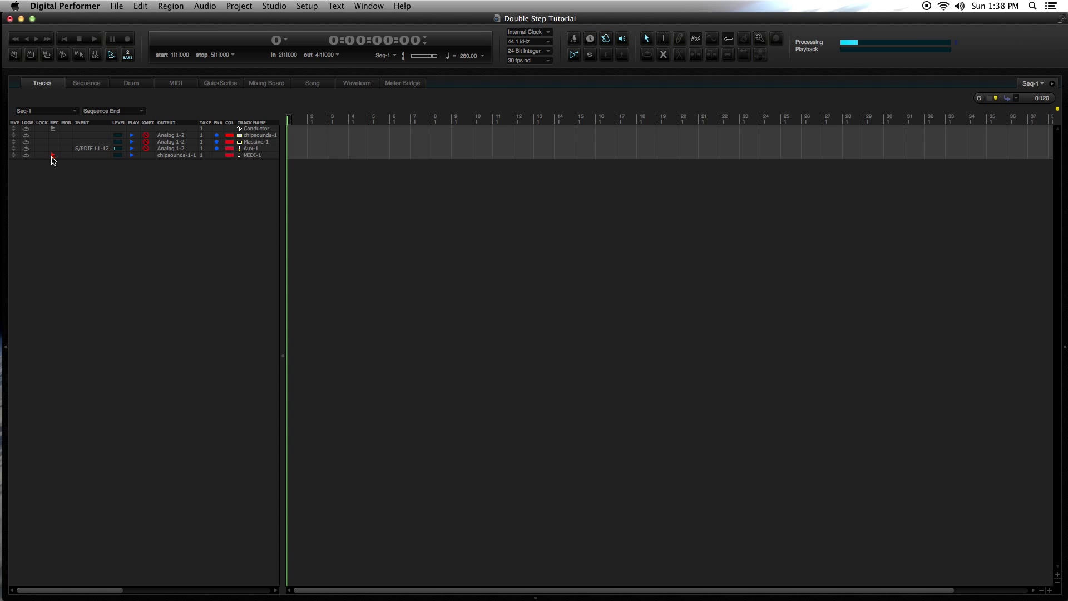
Audition the chipsounds Pro Drum v2.0 digis kit and record a drum beat of about 16 bars onto the MIDI-1 track
double_click(260, 135)
drag(390, 137, 483, 140)
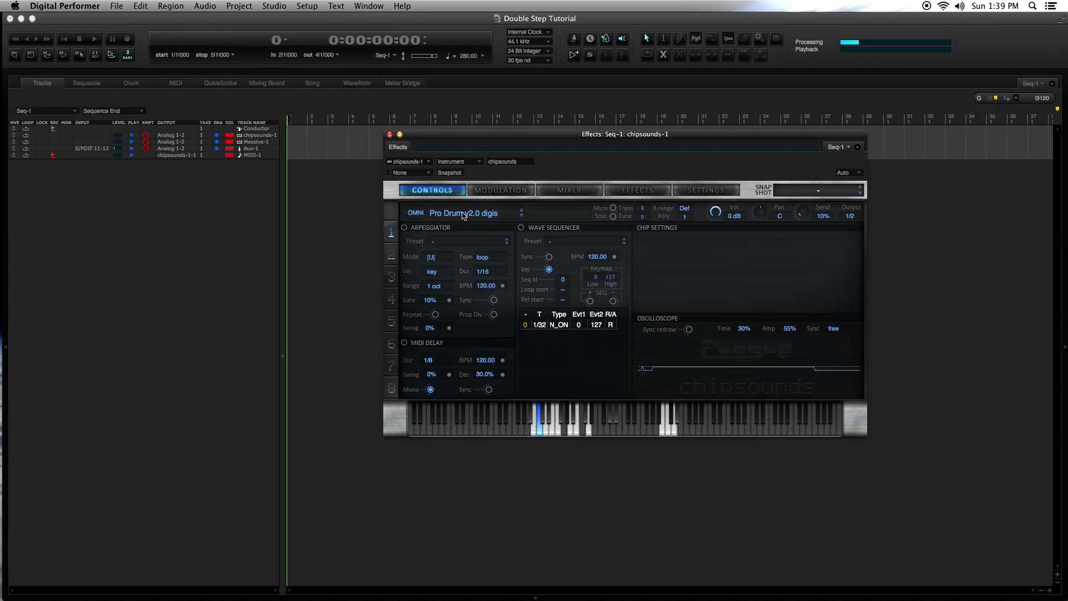
click(390, 134)
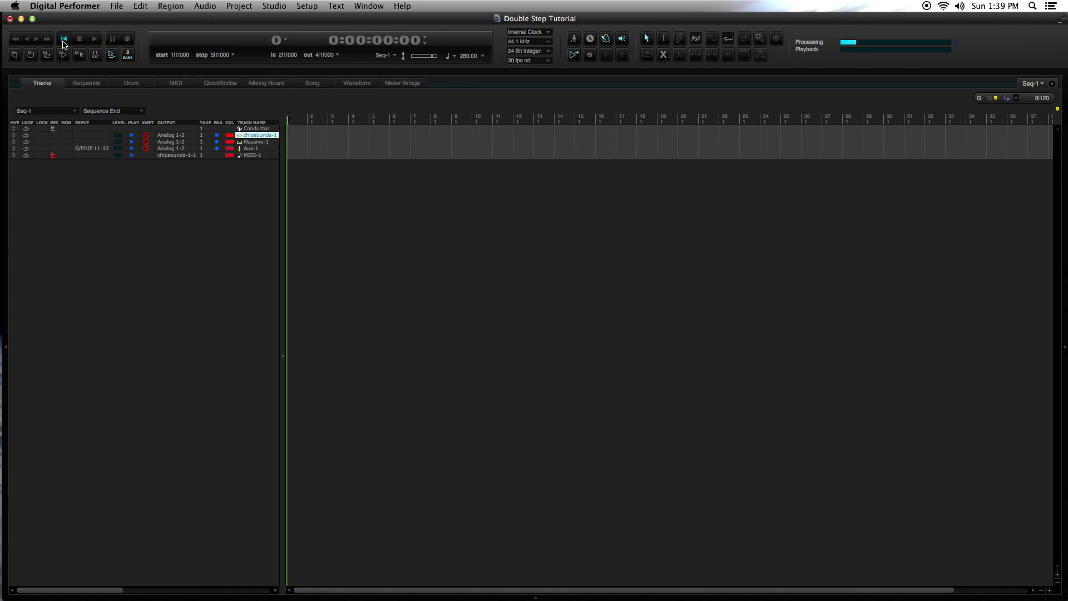
click(129, 42)
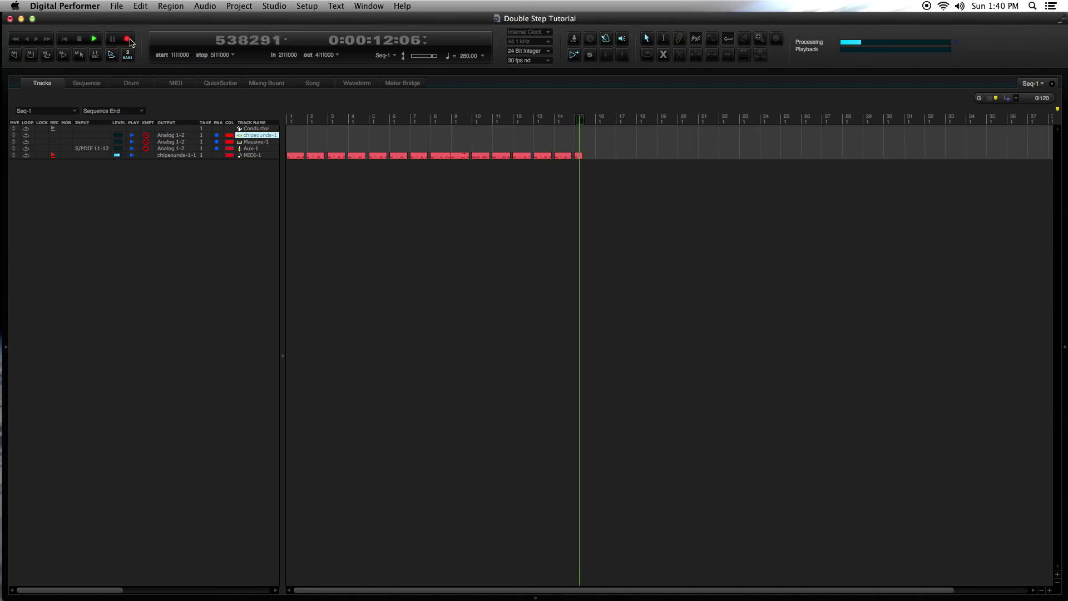
click(128, 40)
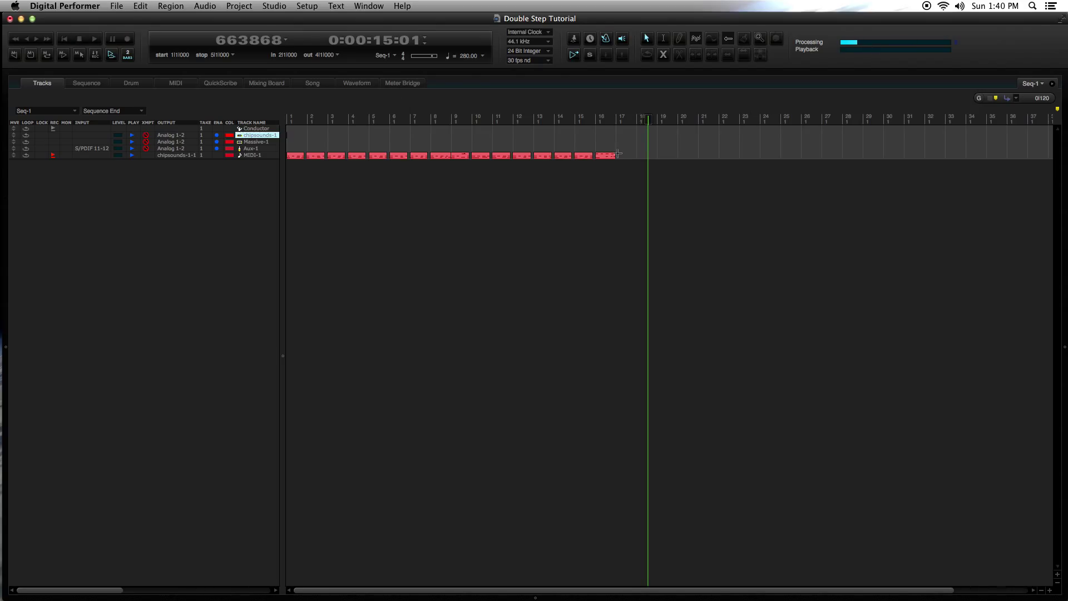
Quantize all the recorded notes on the MIDI-1 track to a sixteenth-note grid
drag(618, 154, 284, 158)
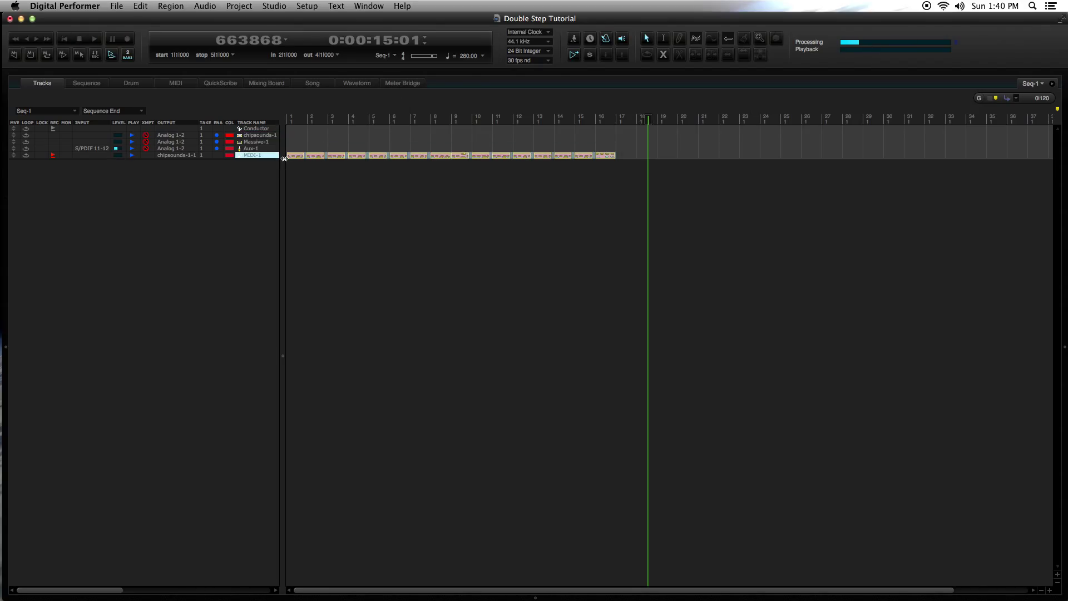
key(super+0)
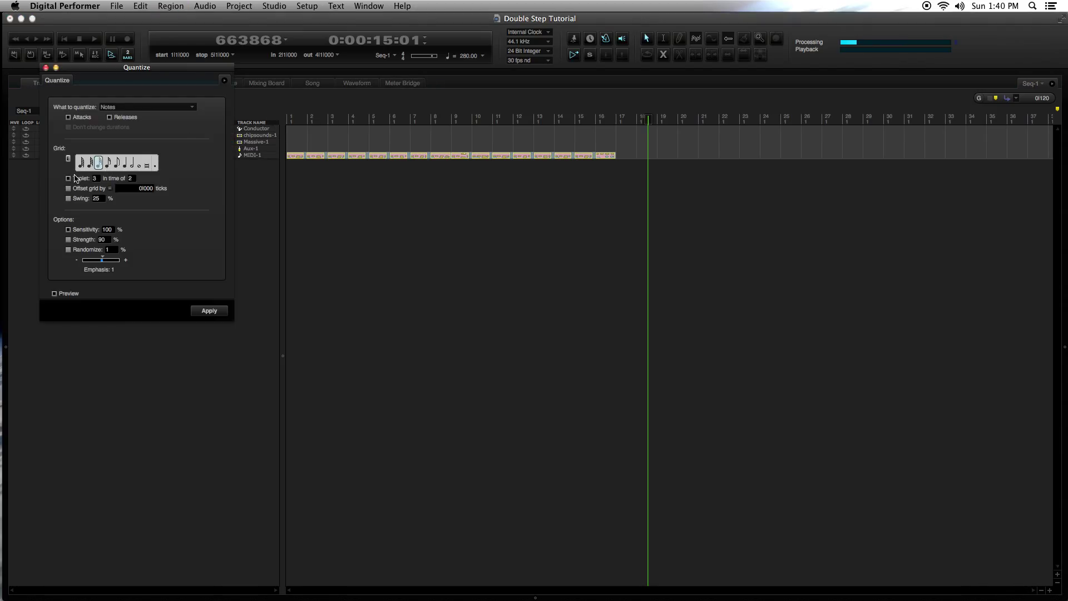
click(108, 162)
click(202, 311)
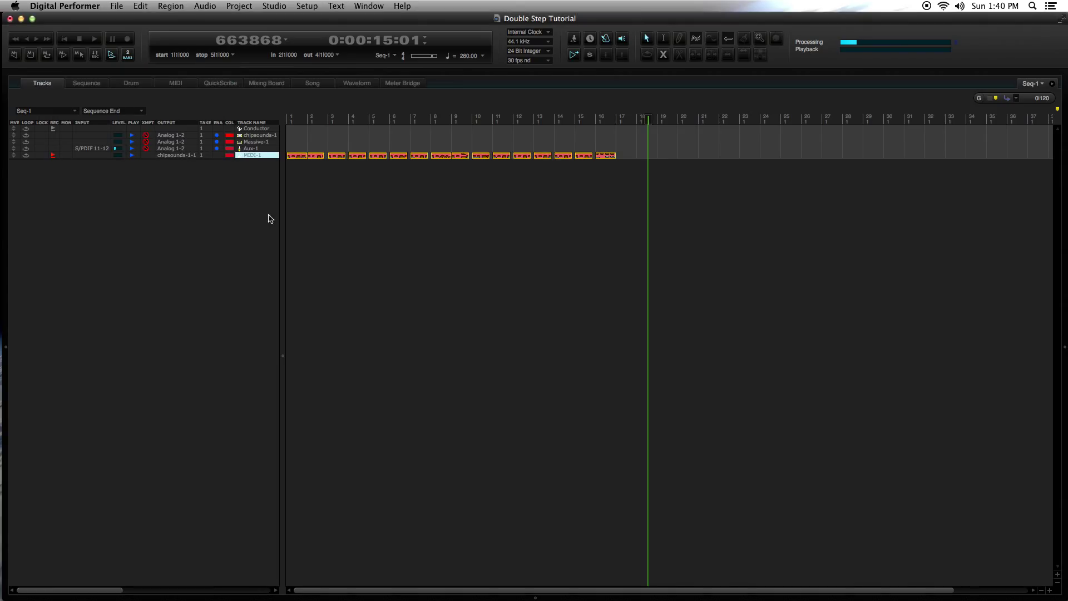
Open the MIDI-1 drum part in the MIDI editor and delete the stray short D2 note in bar 9
key(shift+g)
click(61, 40)
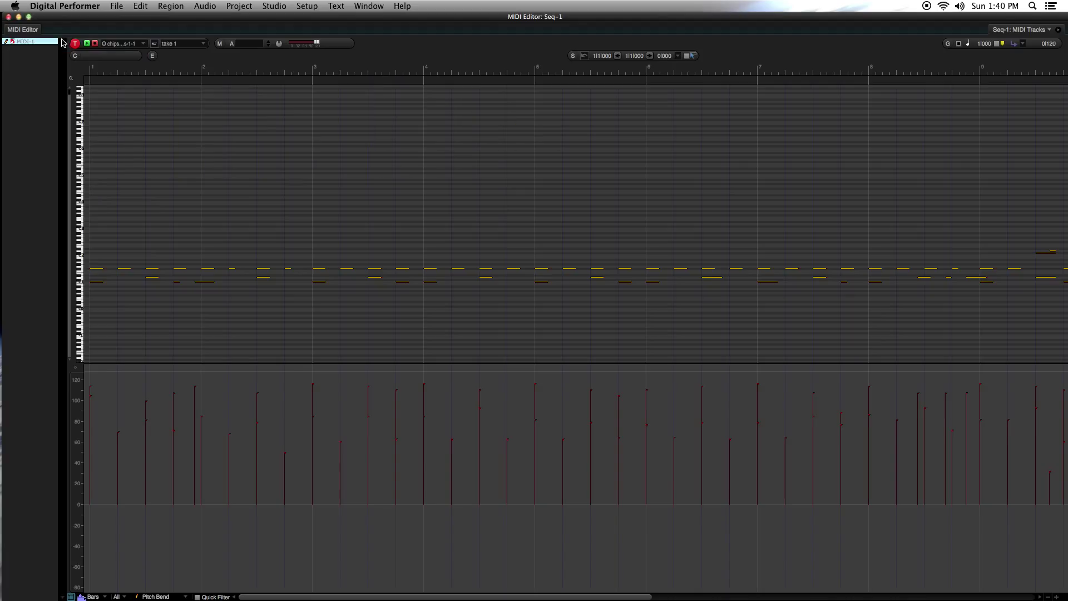
click(71, 78)
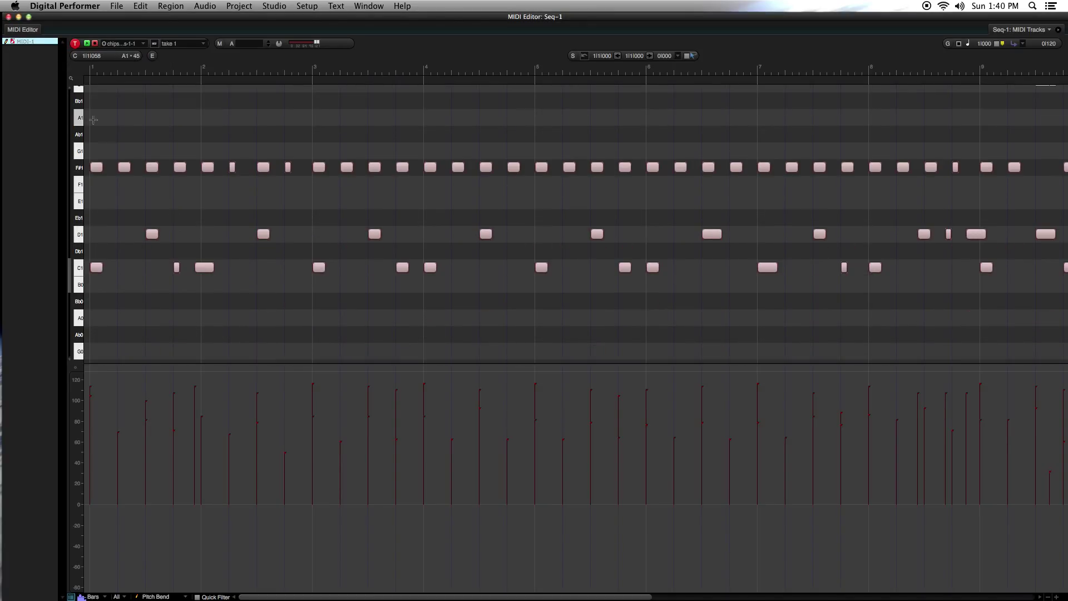
click(71, 80)
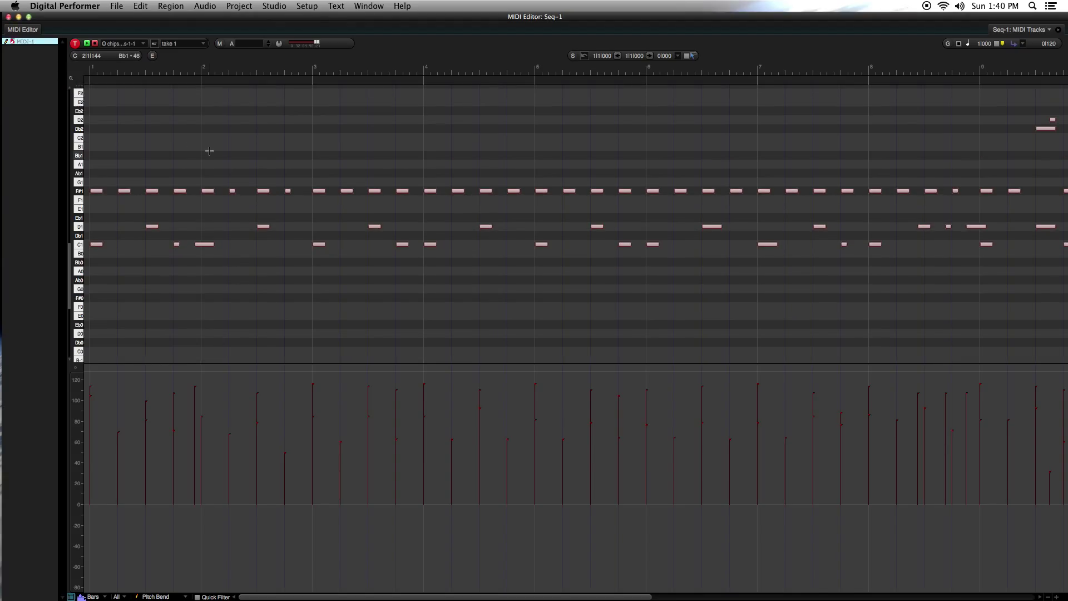
key(super+Left)
key(super+Left)
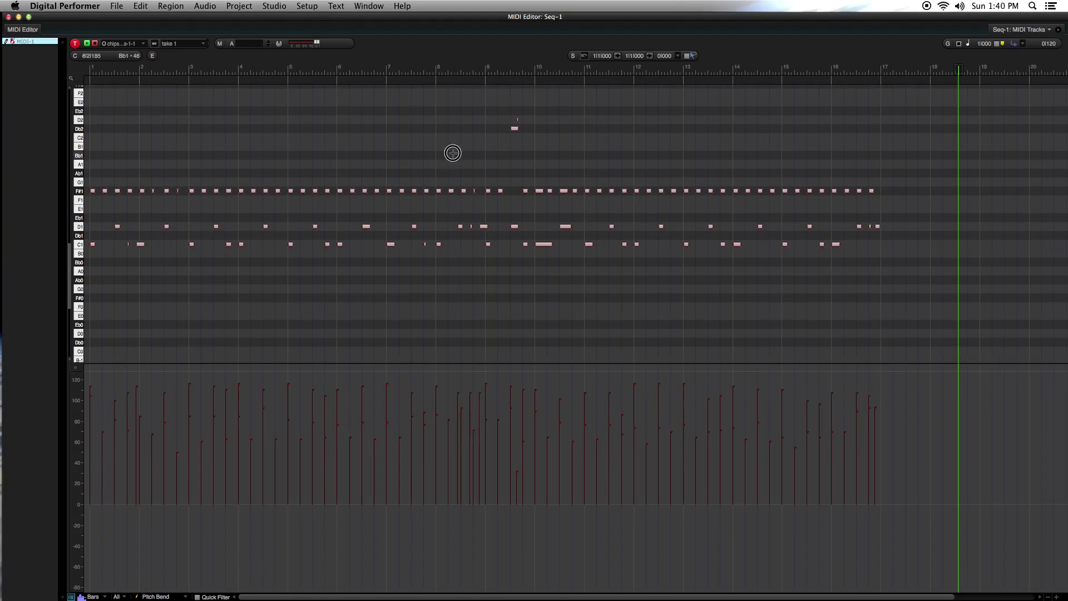
click(514, 128)
drag(515, 120, 529, 124)
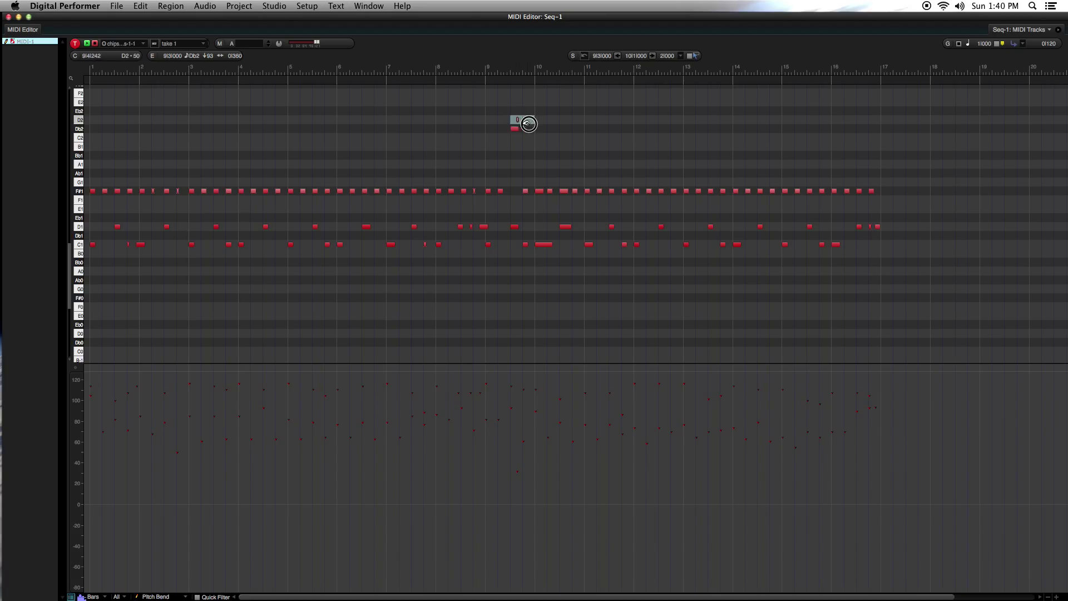
key(Delete)
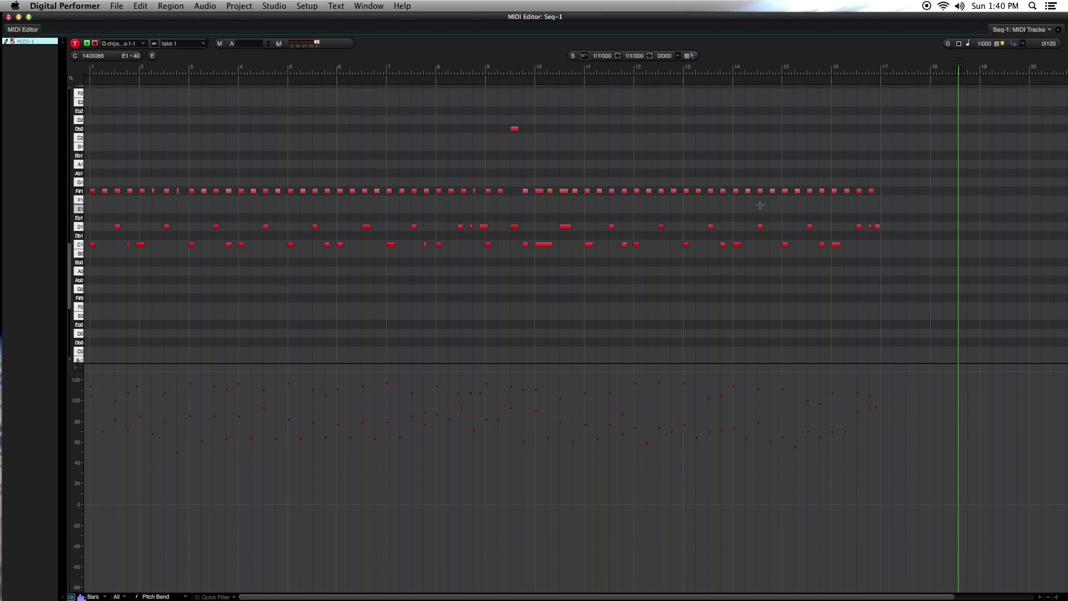
Shorten every note of the drum part to one uniform short length with Change Duration
key(super+a)
click(170, 6)
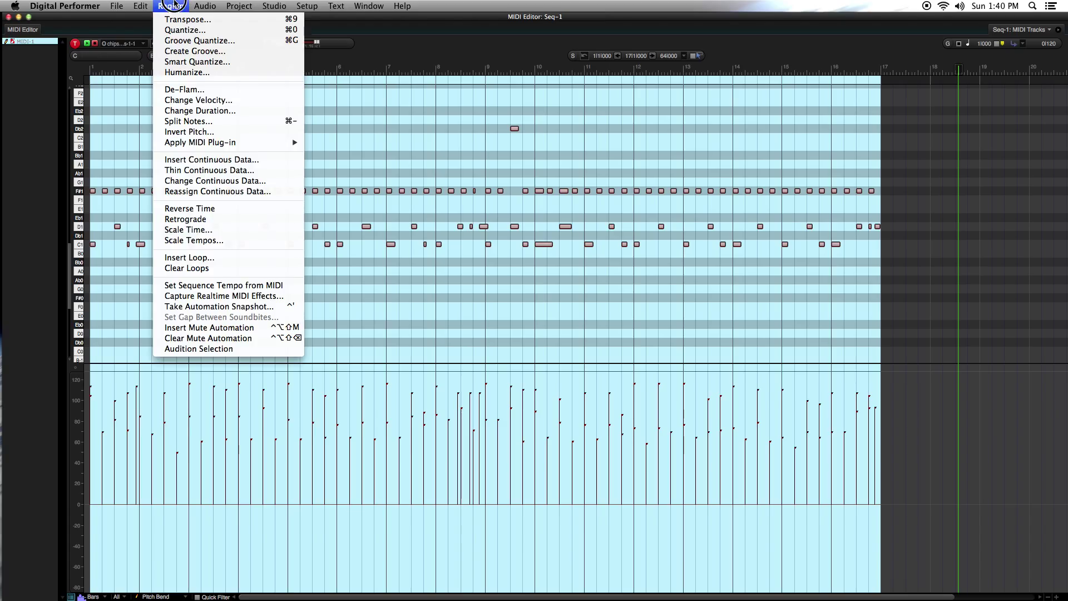
click(193, 111)
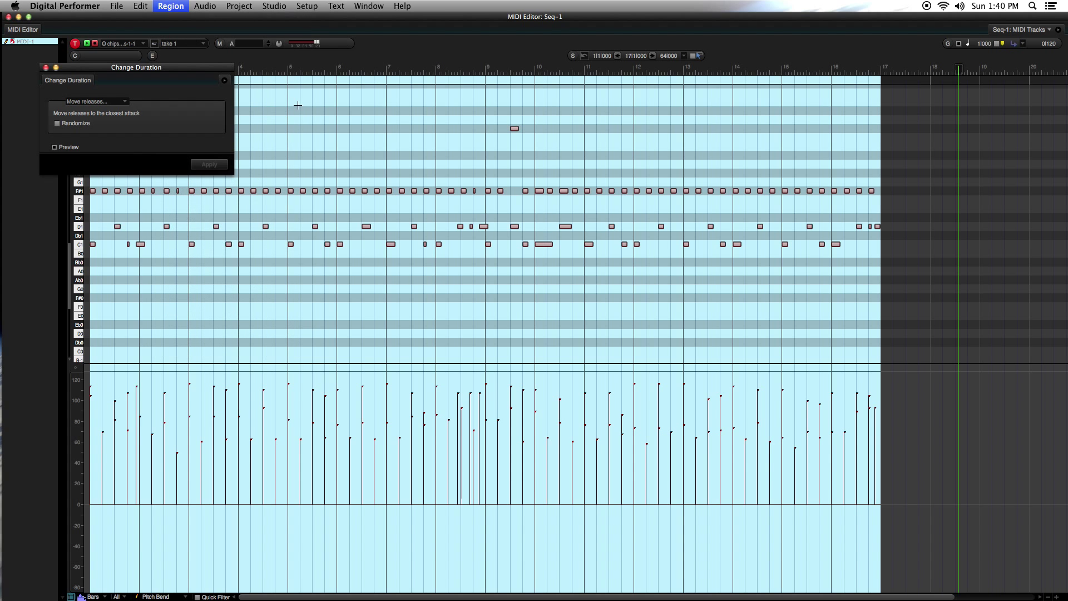
click(117, 102)
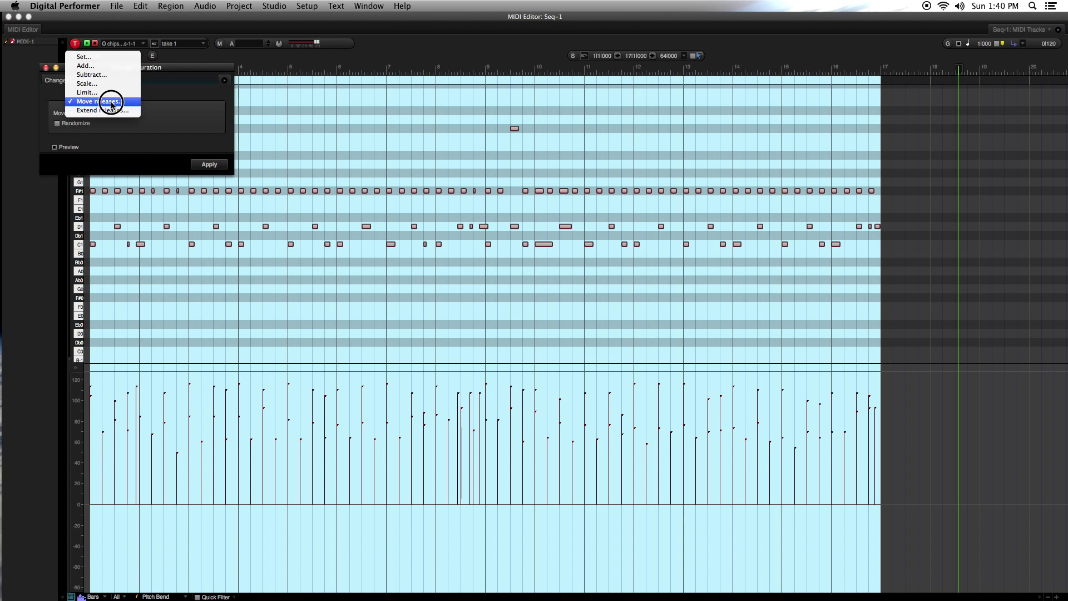
click(111, 66)
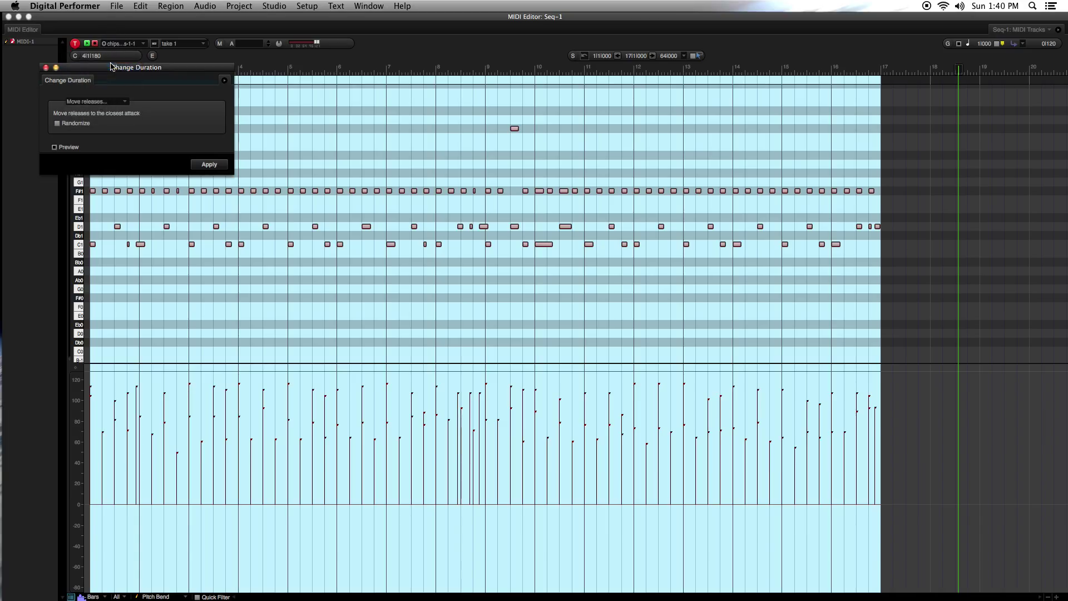
click(110, 101)
click(109, 92)
click(209, 164)
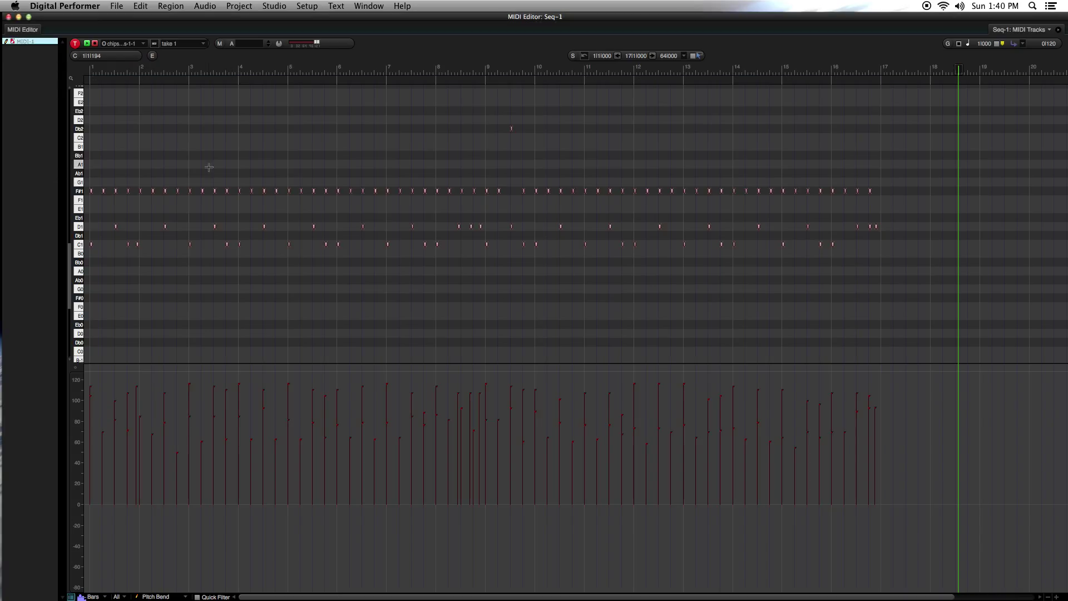
key(super+Right)
key(super+Right)
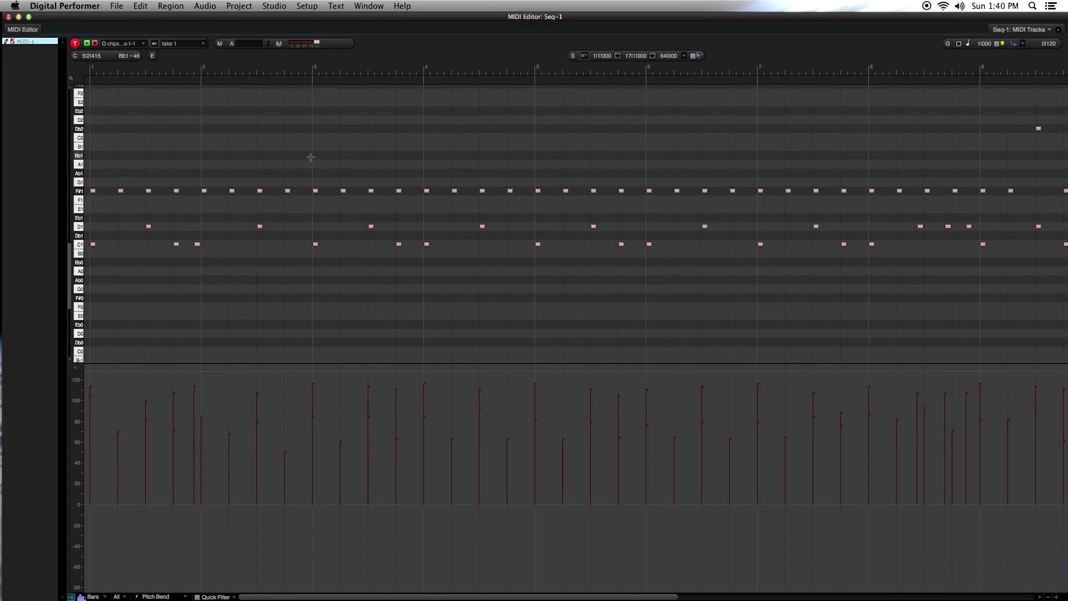
scroll(409, 196, right, 3)
scroll(408, 196, right, 3)
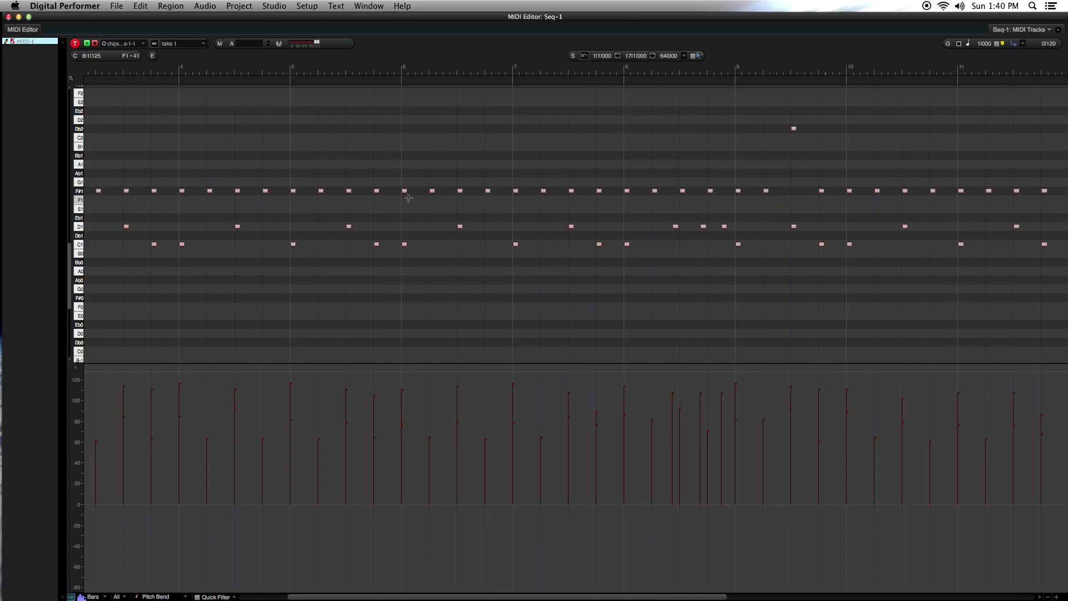
Set all notes of the MIDI-1 drum part to a new uniform length with Change Duration and review the part
click(169, 5)
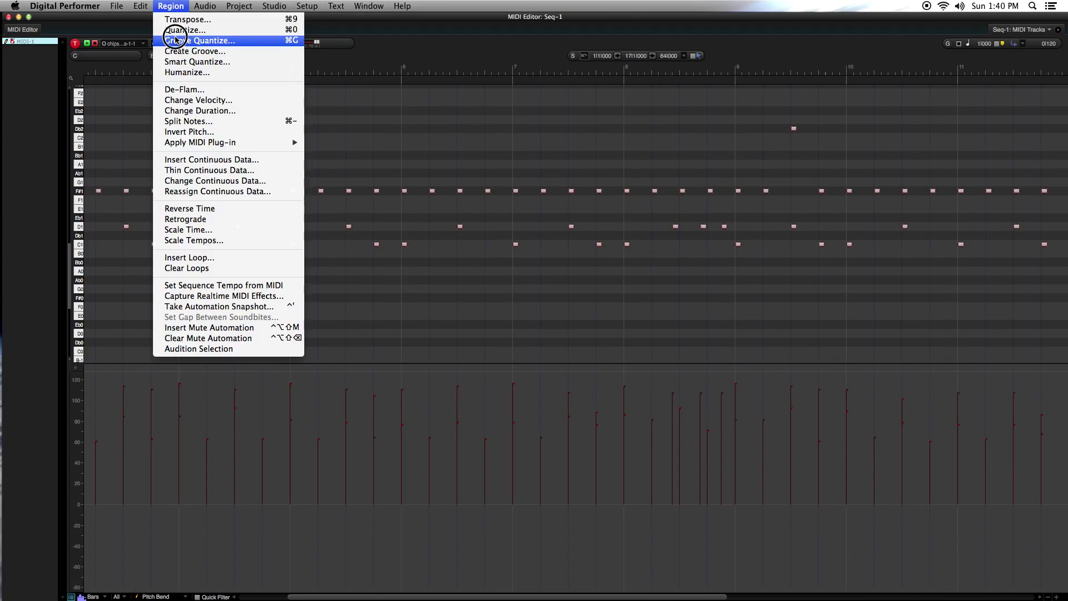
click(185, 110)
click(135, 114)
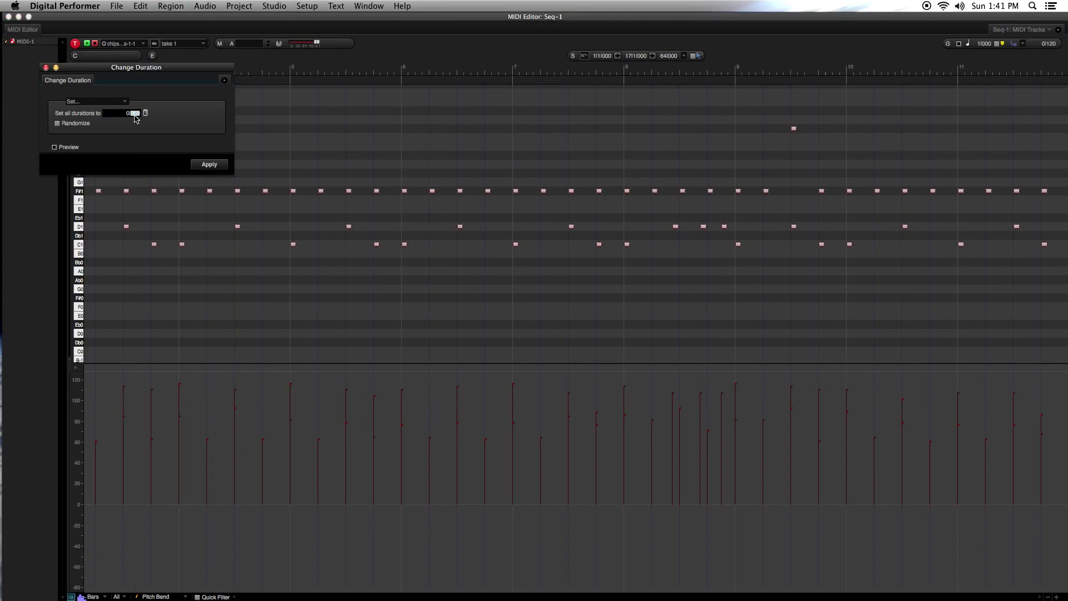
click(217, 164)
key(super+Left)
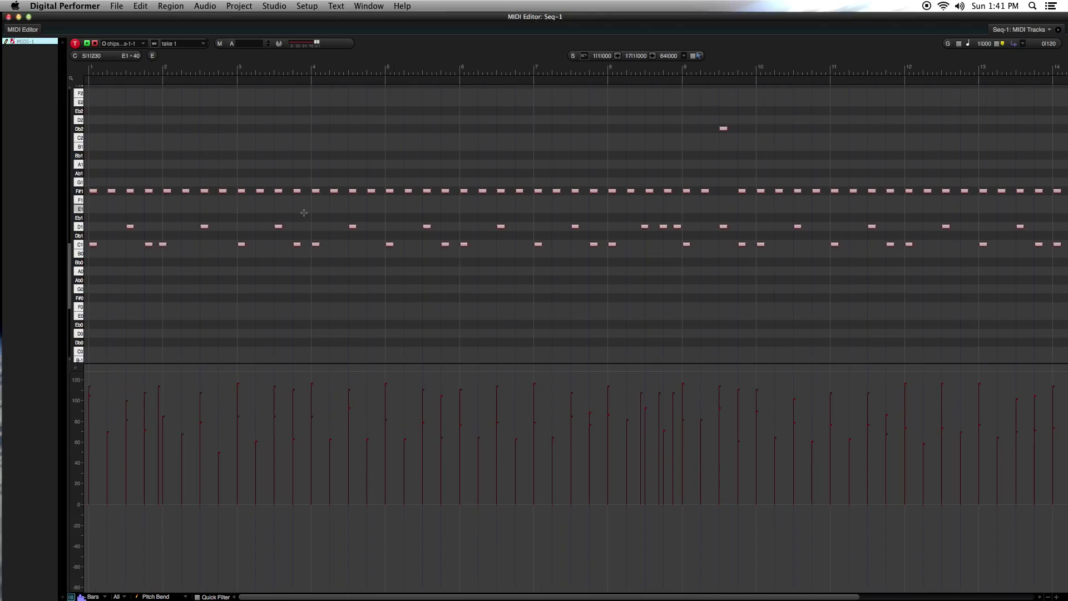
scroll(413, 232, right, 10)
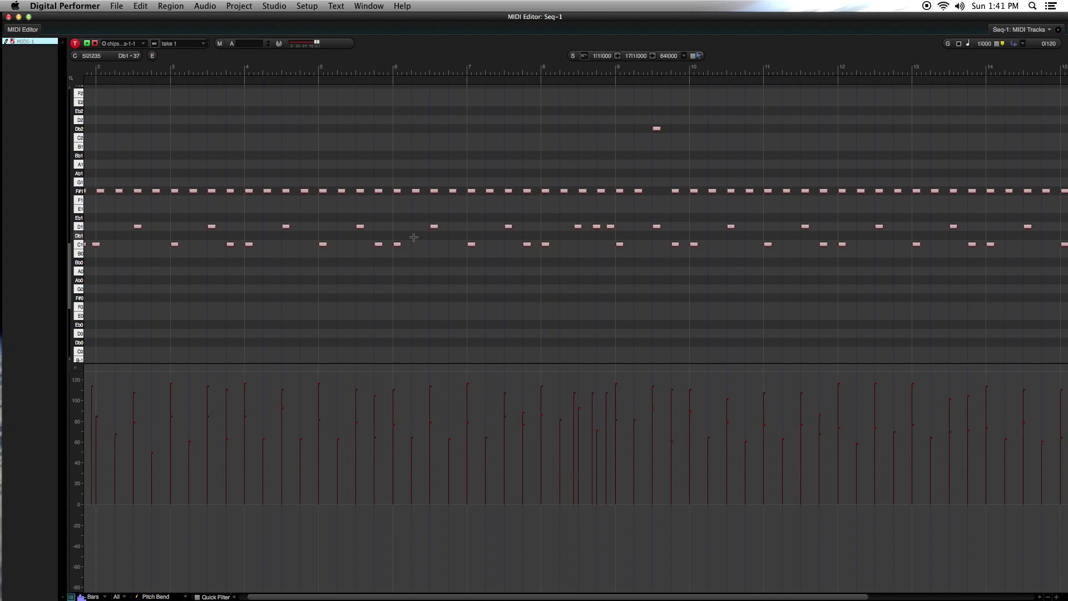
scroll(413, 237, right, 4)
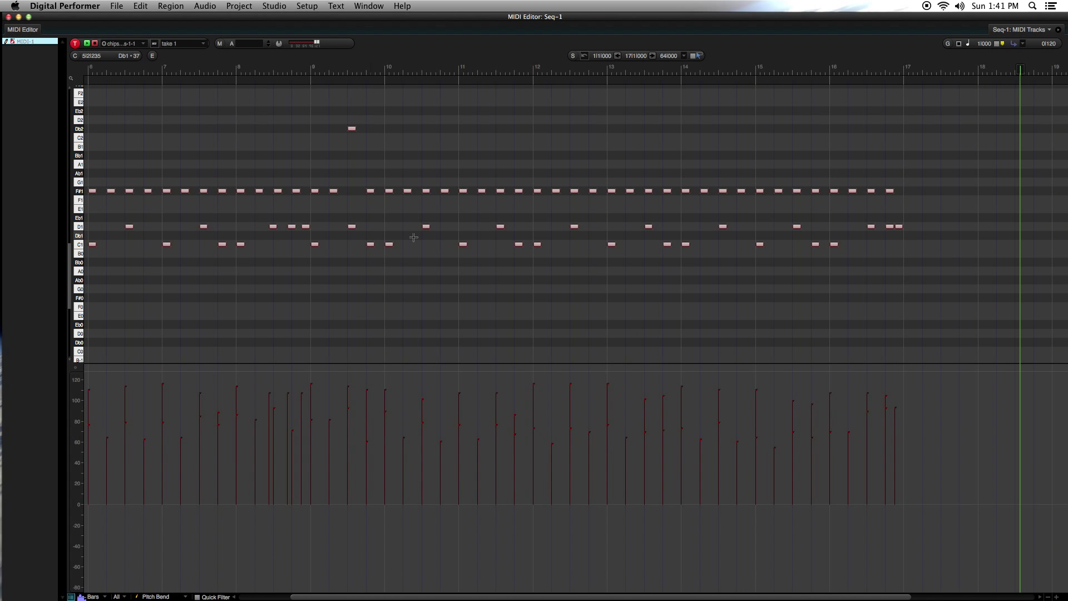
scroll(415, 239, left, 12)
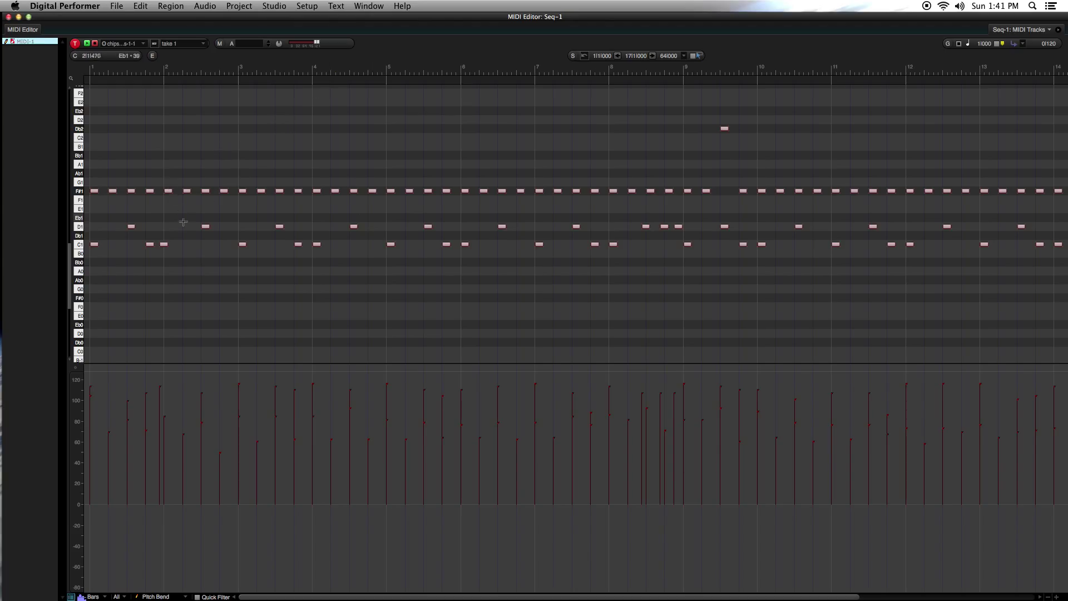
Quantize the notes of the MIDI-1 drum part to an eighth-note grid
click(171, 6)
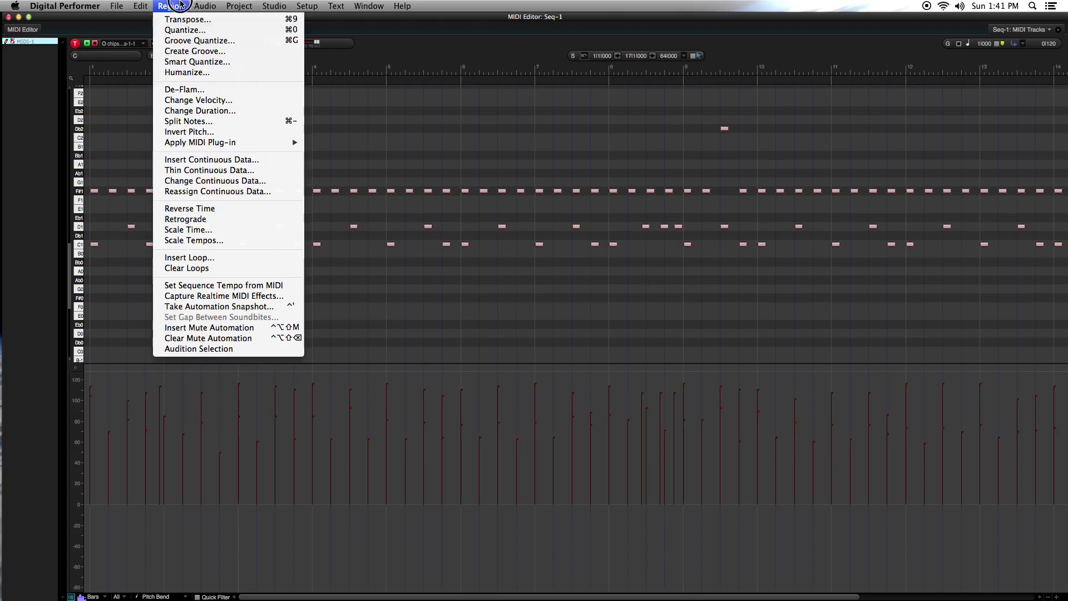
click(184, 30)
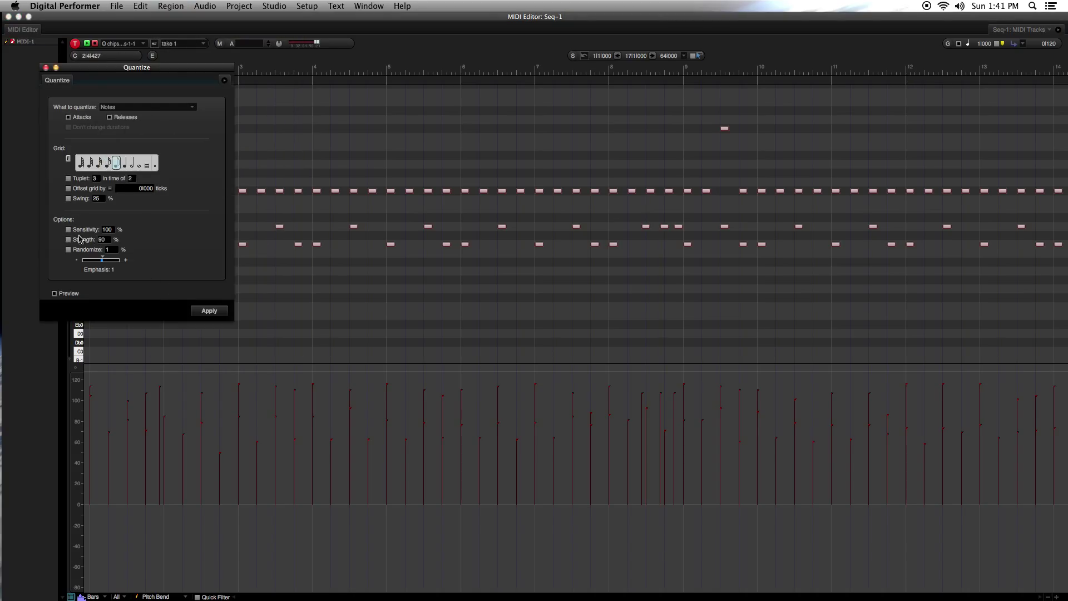
click(210, 311)
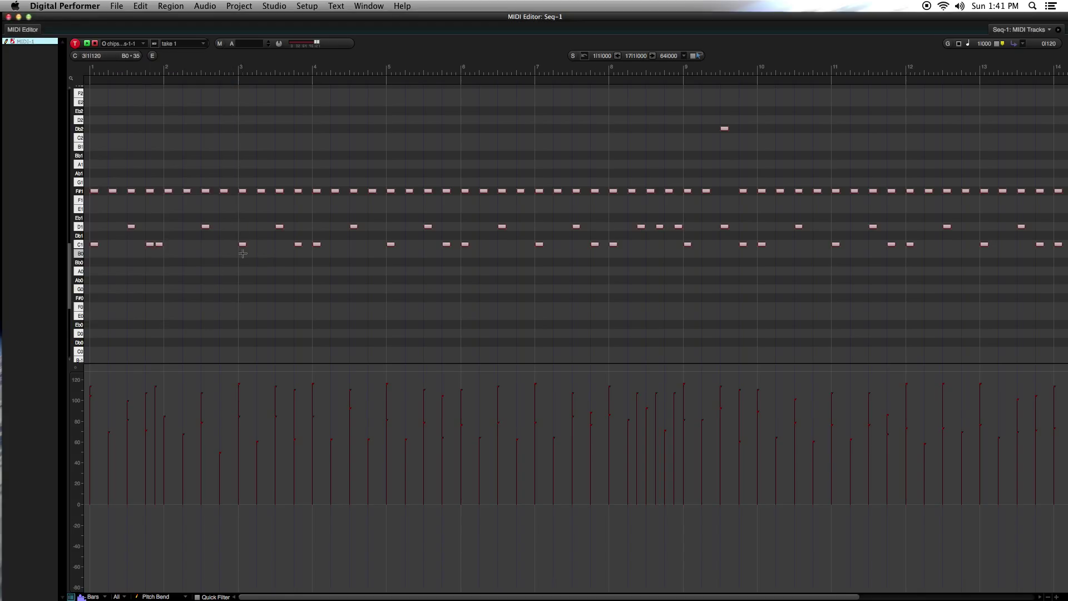
Play the drum part from the sequence start in the Tracks overview and check the chipsounds-1 instrument during playback
key(space)
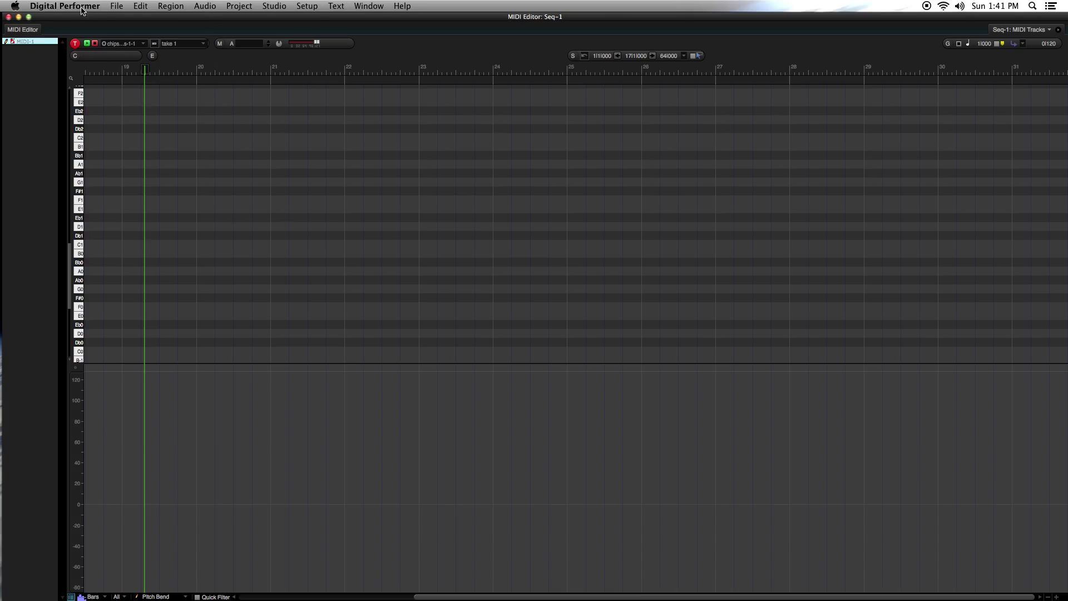
double_click(107, 17)
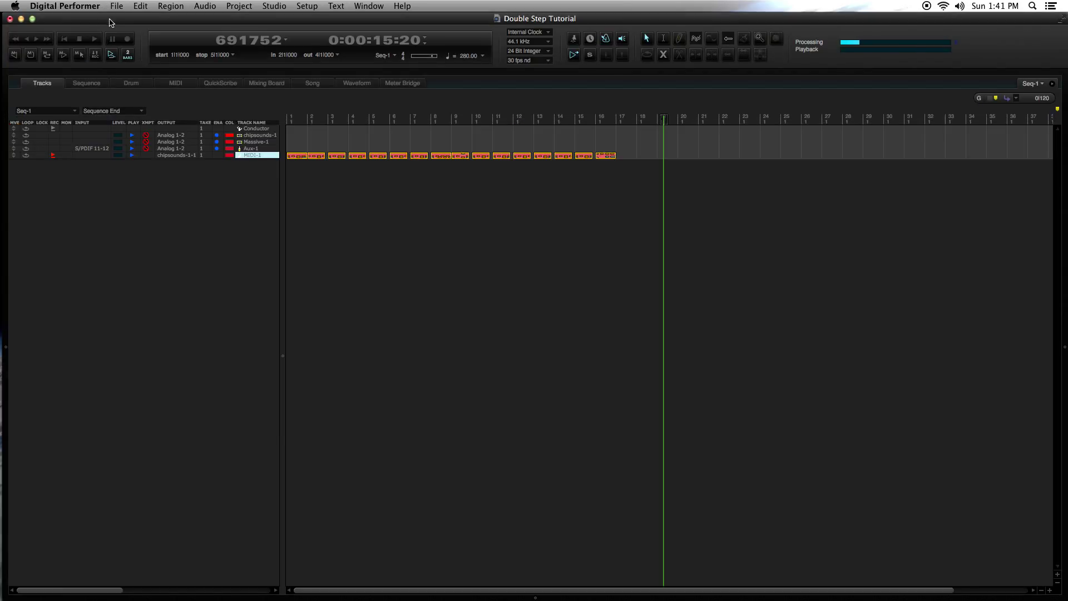
click(25, 38)
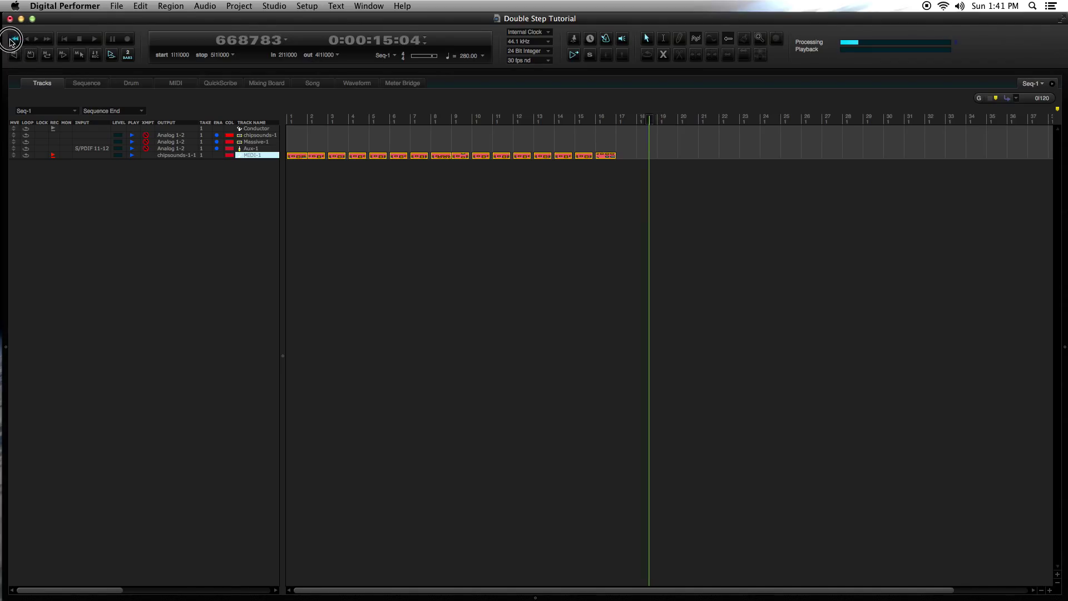
click(11, 40)
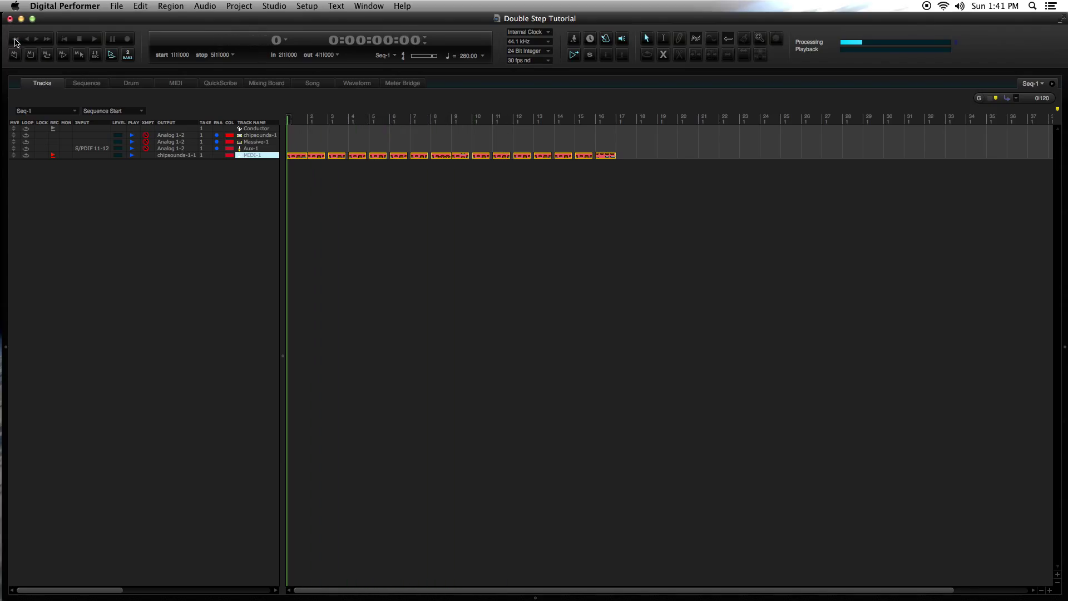
click(94, 41)
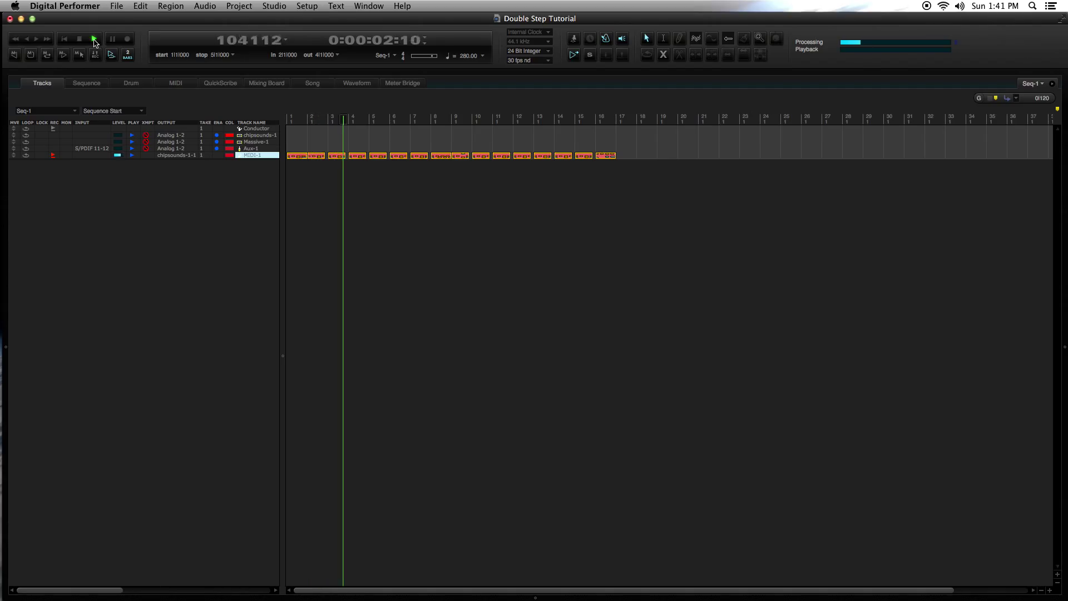
double_click(257, 136)
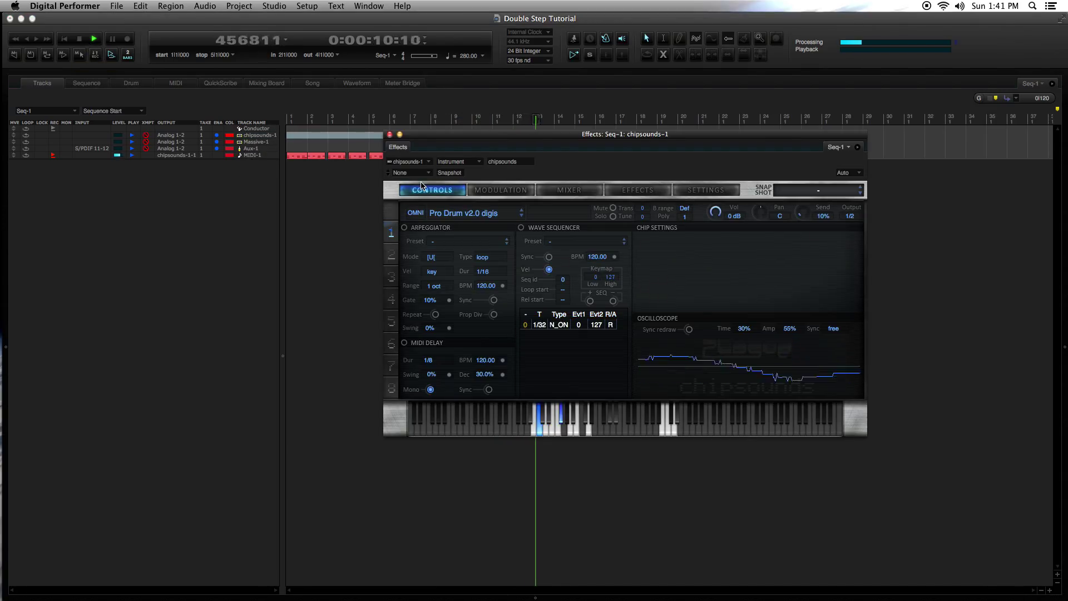
click(389, 135)
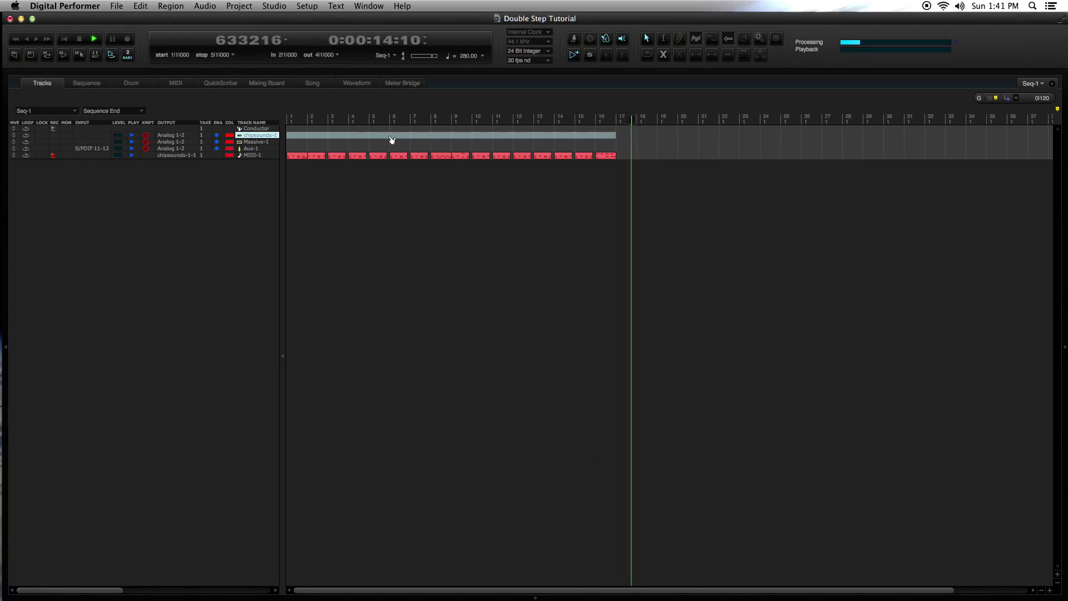
Set every note in the MIDI-1 drum part to the same full velocity and return playback to the sequence start
click(610, 155)
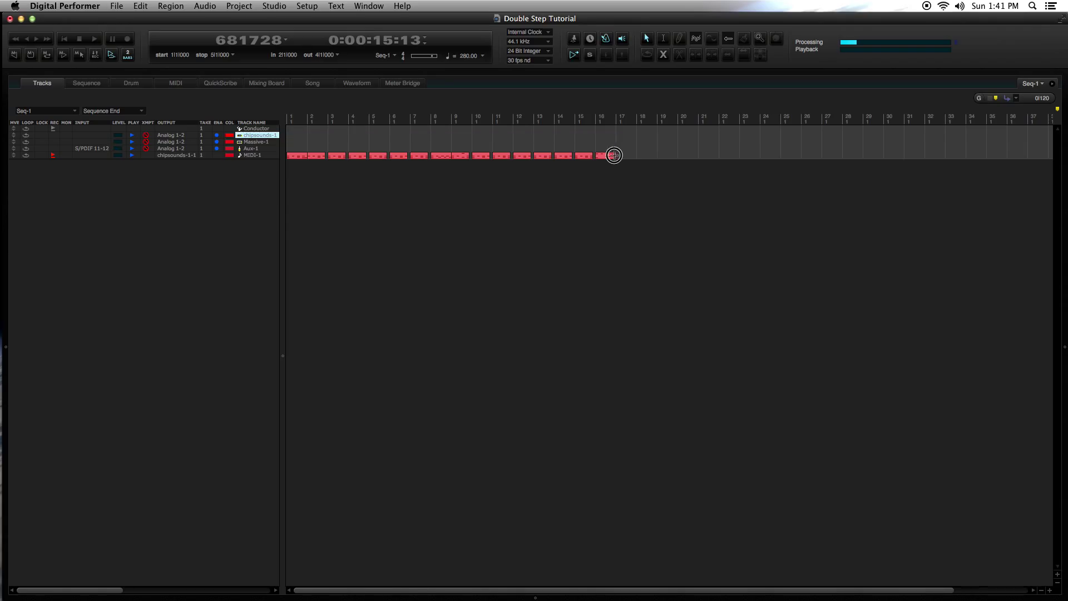
click(272, 158)
click(169, 6)
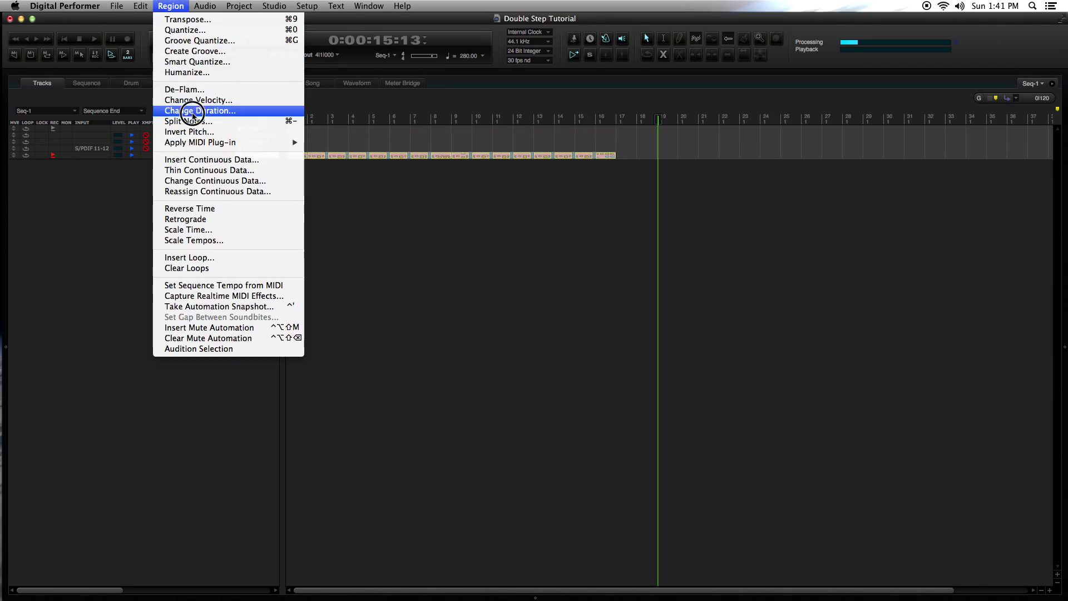
click(198, 99)
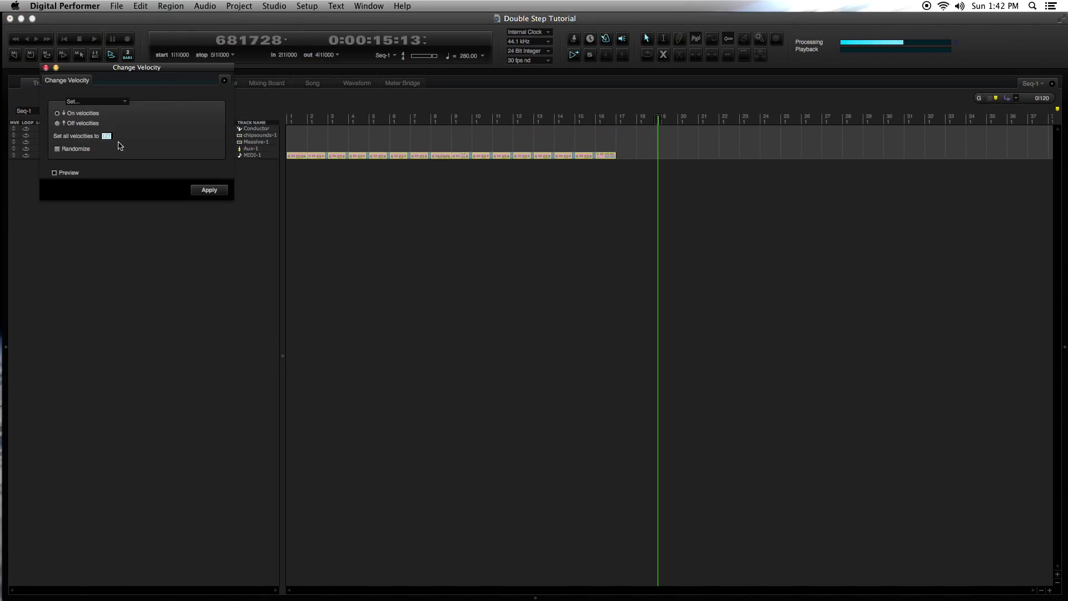
click(209, 191)
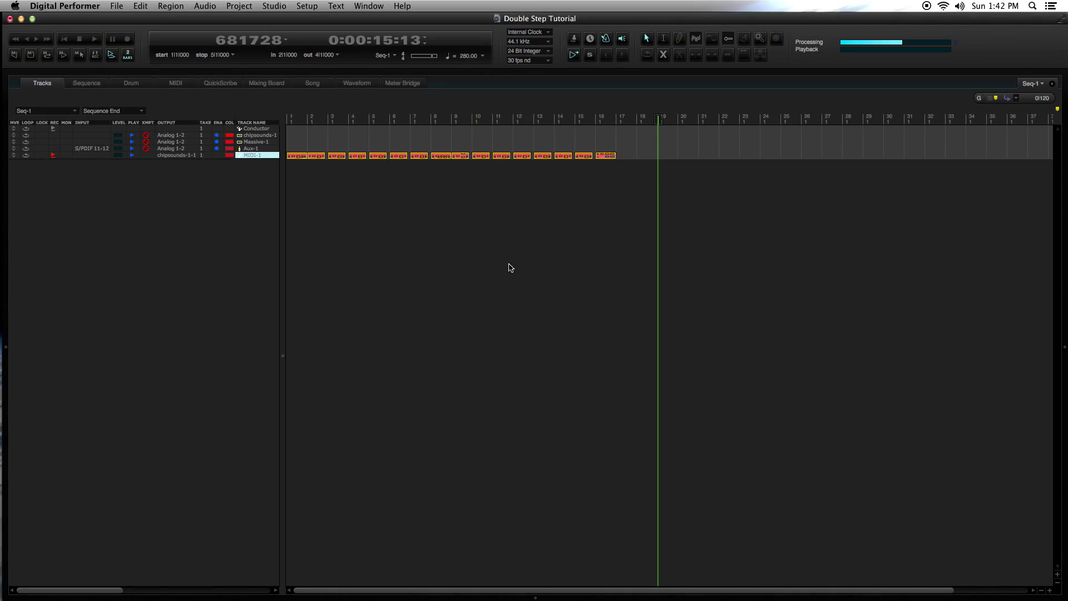
click(62, 39)
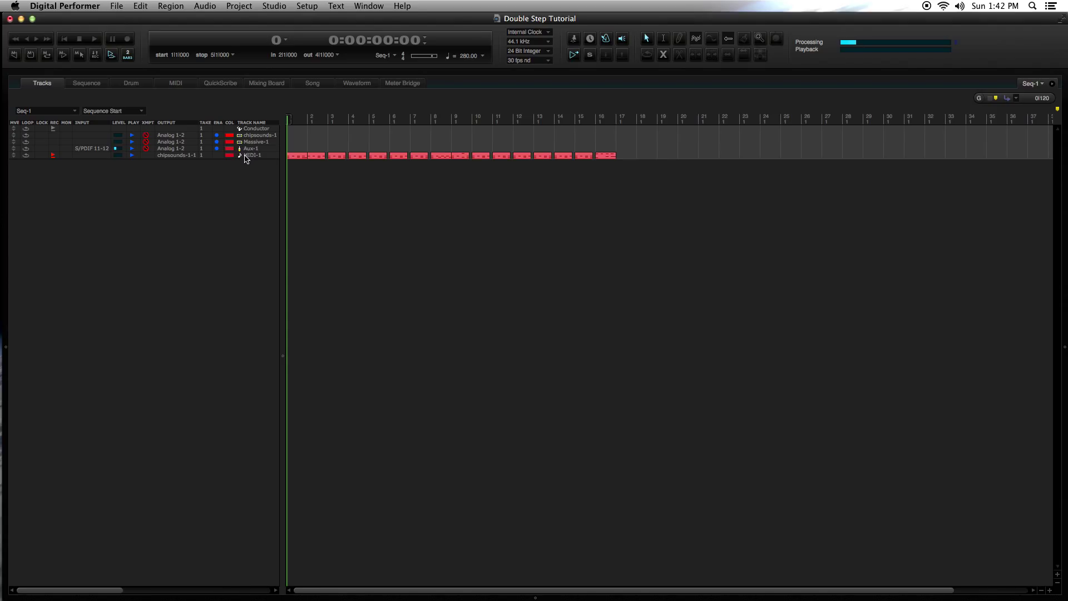
Change the MIDI-1 track's colour to bright magenta
drag(232, 158, 217, 157)
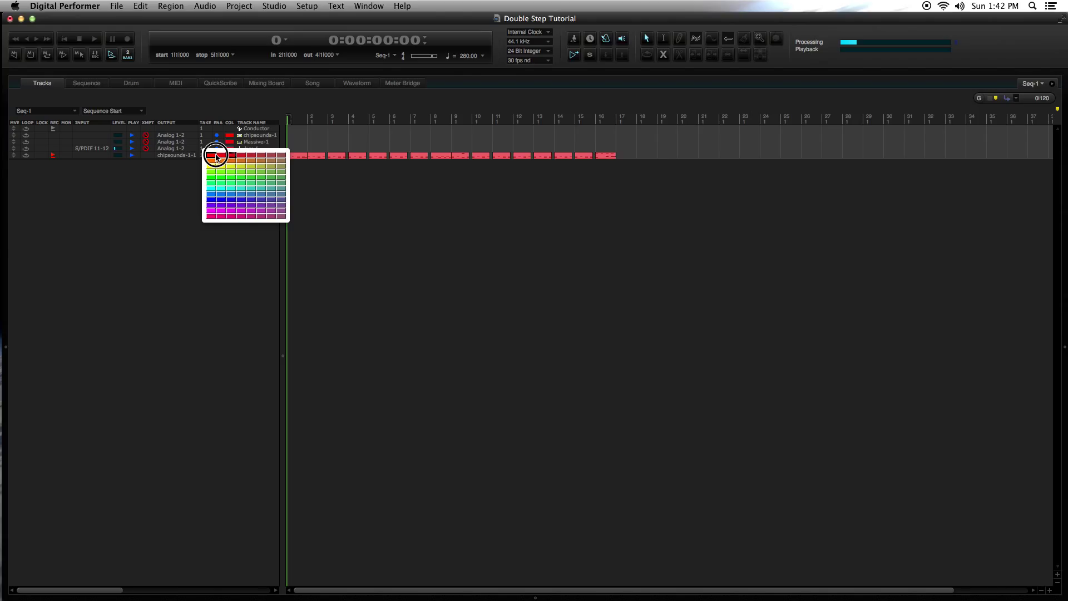
drag(217, 158, 210, 213)
drag(228, 155, 298, 159)
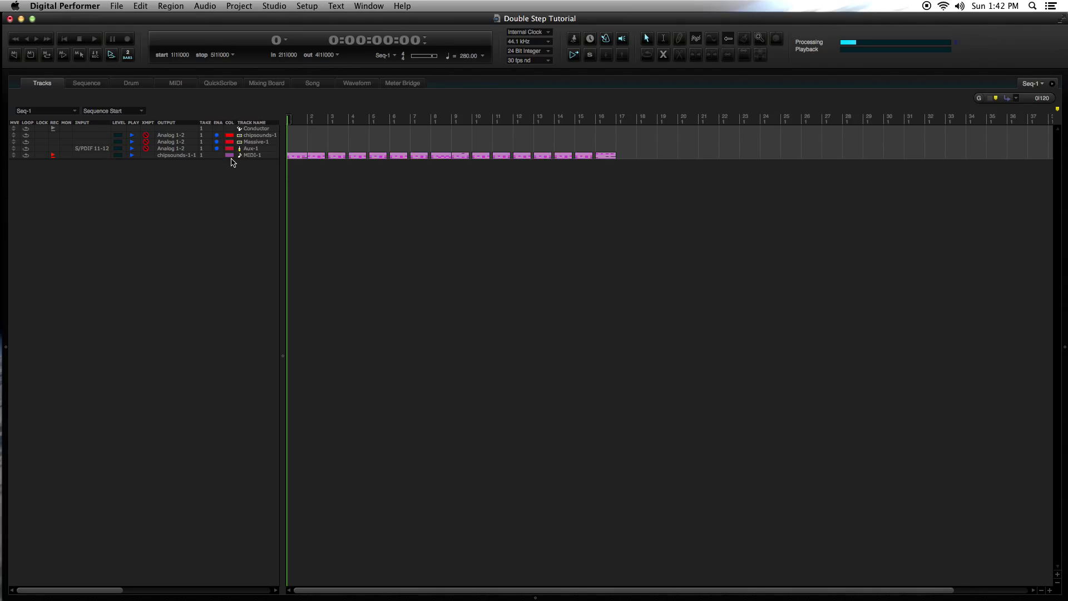
drag(233, 158, 163, 157)
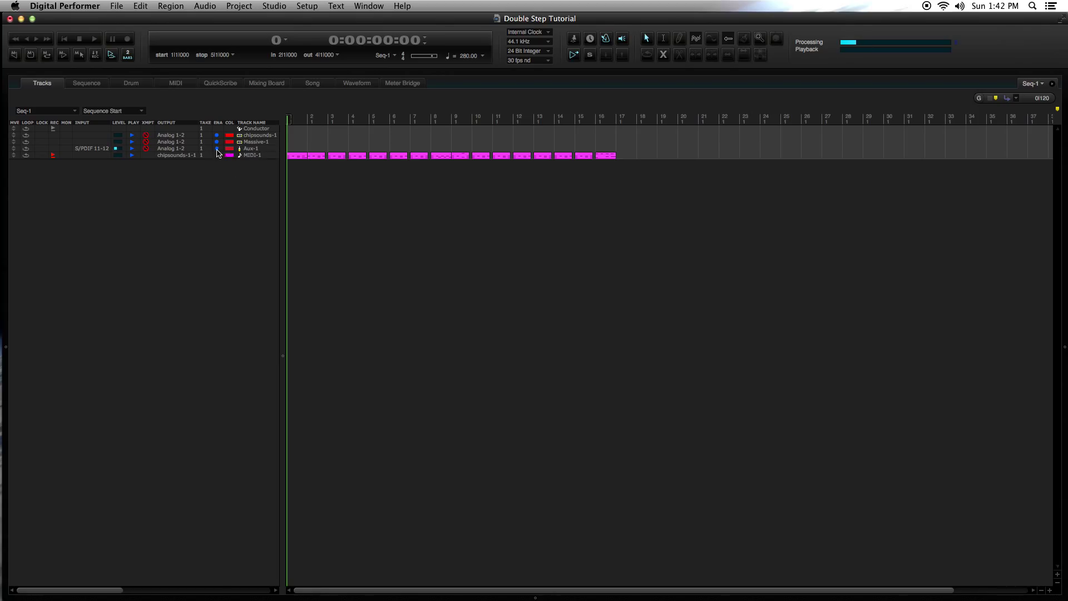
Examine the MIDI-1 notes and velocities in the MIDI Editor and the Aux-1 track in the Sequence Editor
double_click(251, 157)
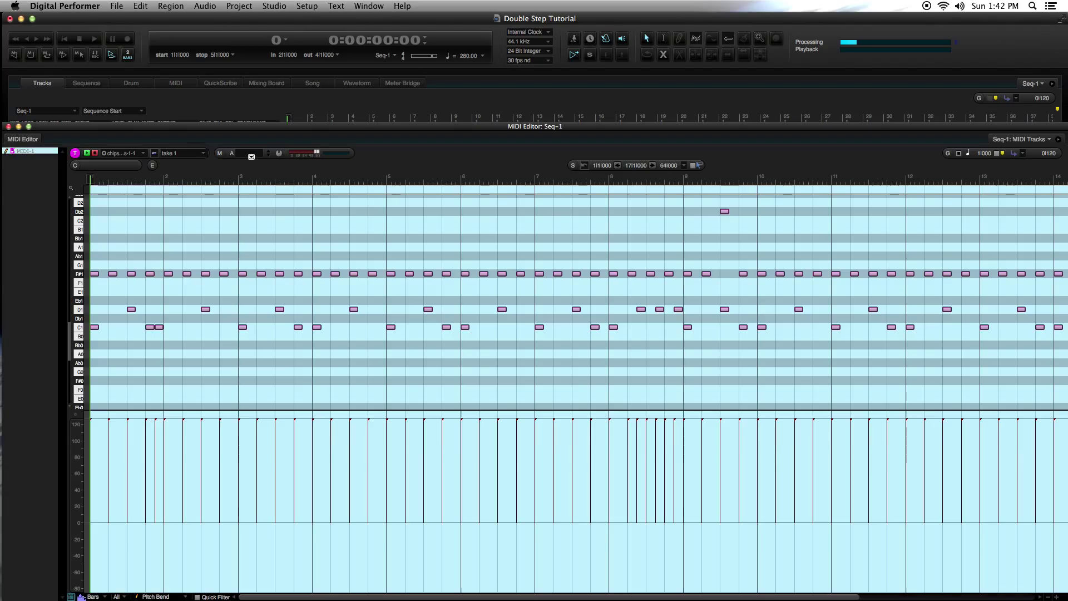
click(189, 21)
double_click(257, 157)
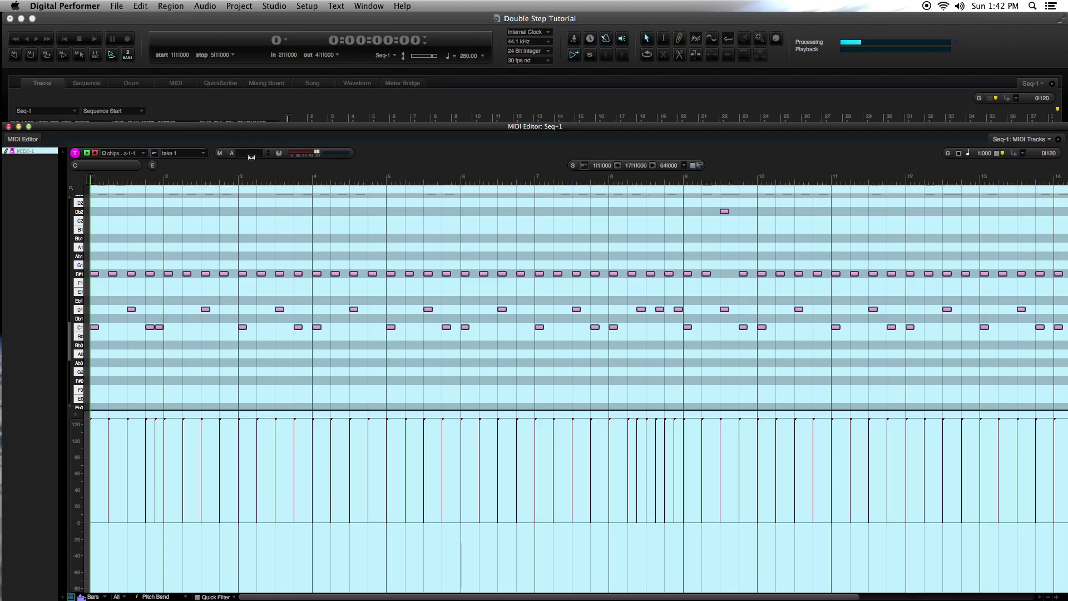
click(208, 24)
click(263, 160)
click(261, 149)
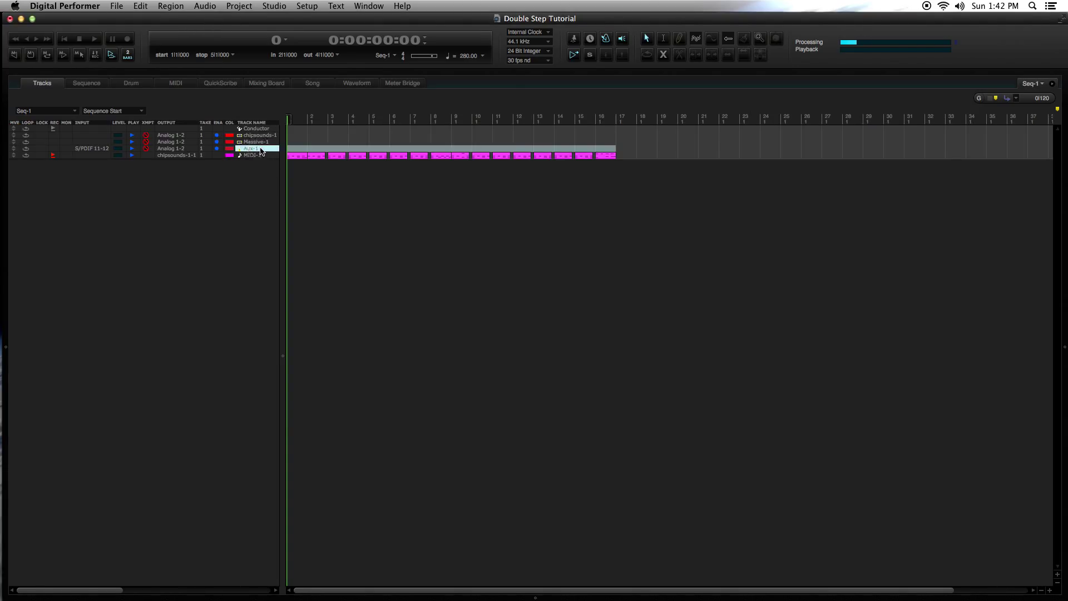
double_click(260, 149)
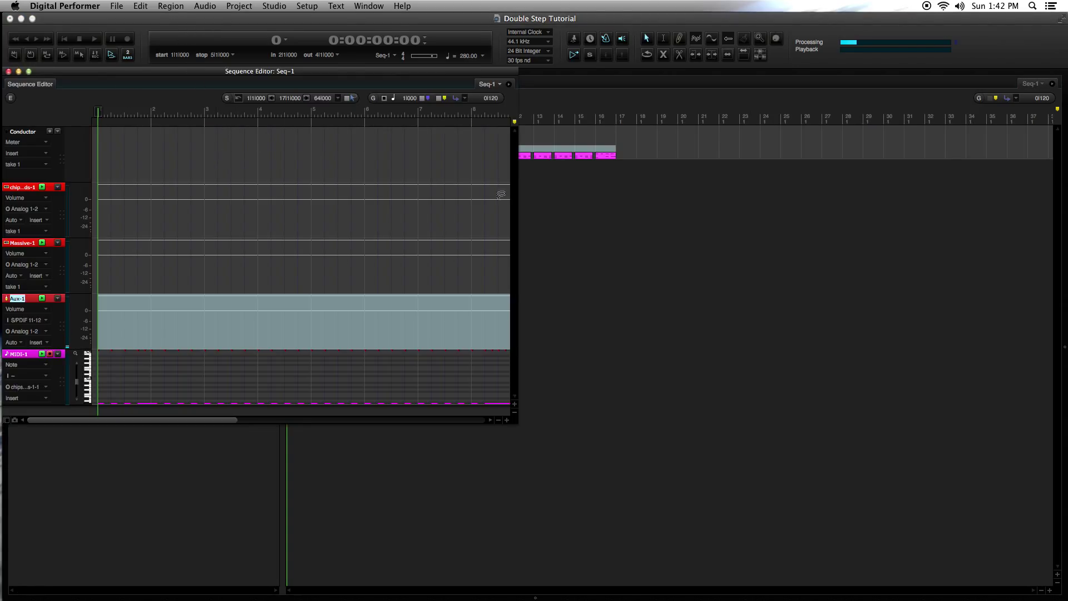
click(668, 284)
double_click(255, 155)
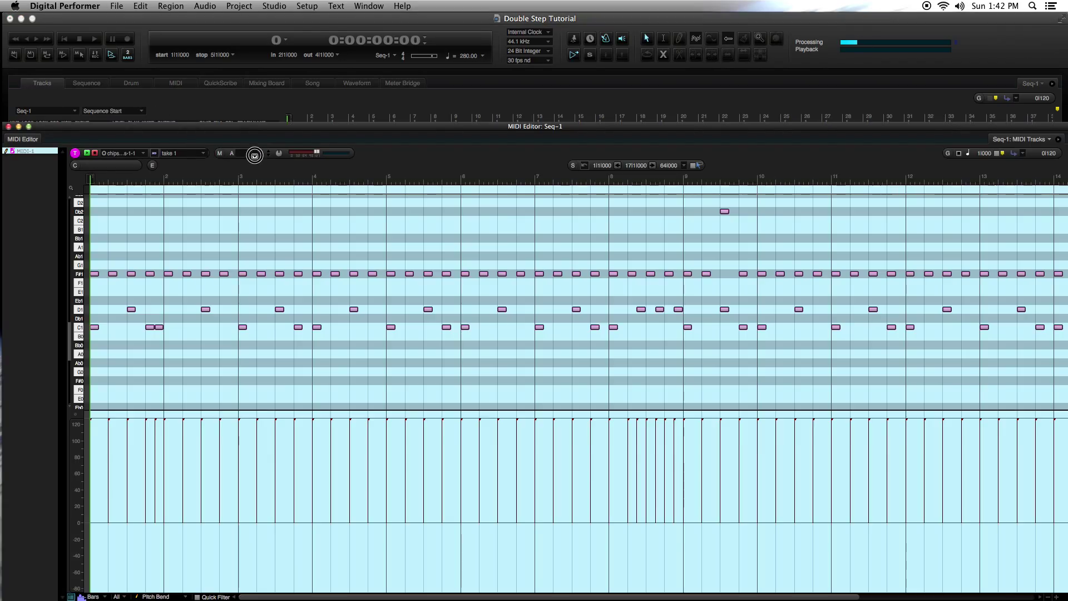
click(230, 19)
click(242, 175)
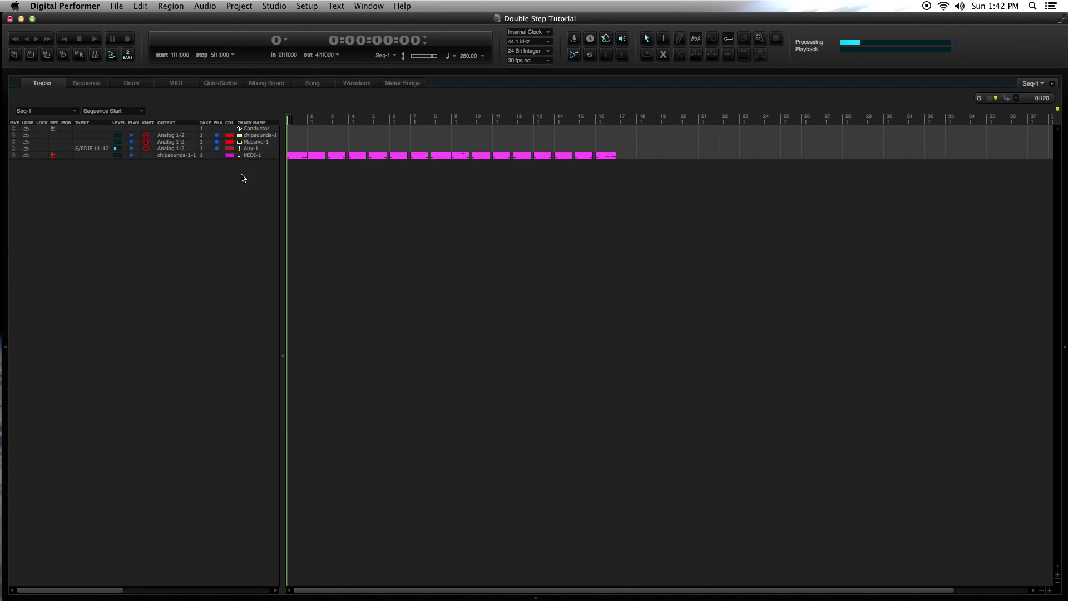
Add a second MIDI track below MIDI-1
right_click(199, 211)
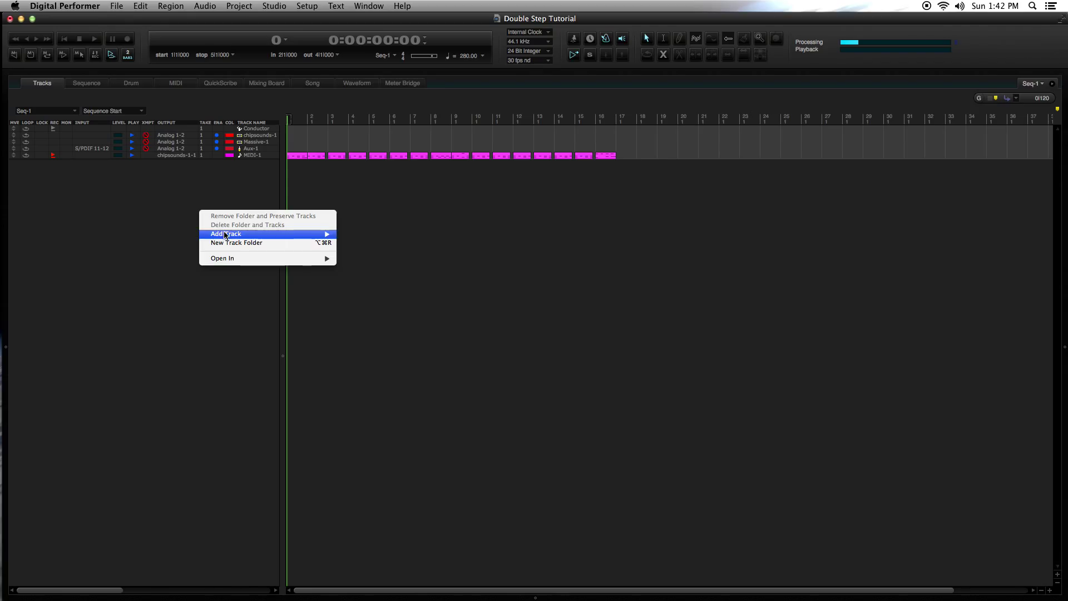
mouse_move(226, 235)
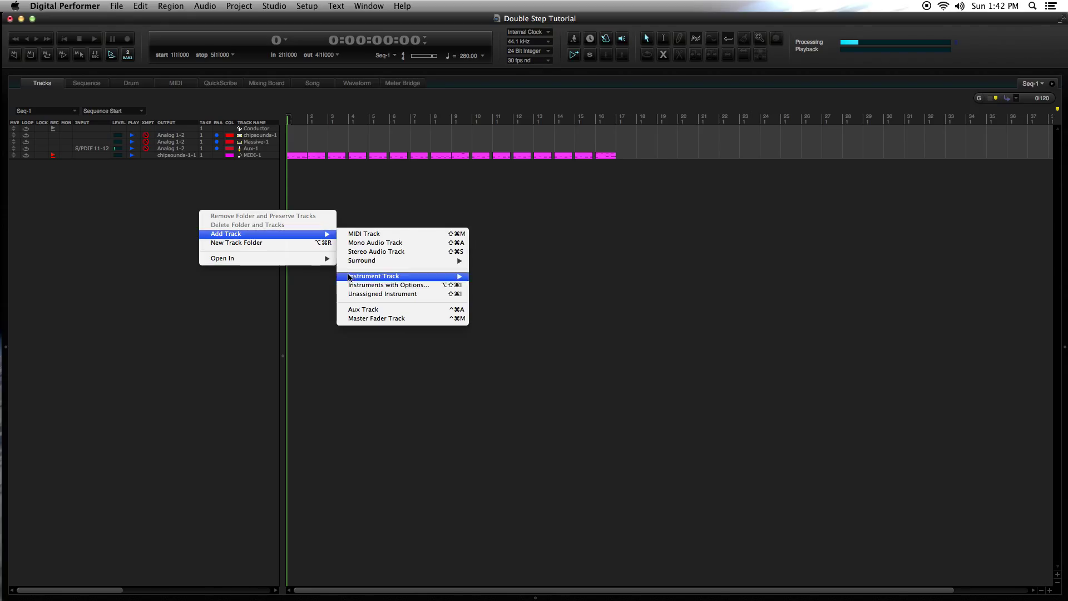
click(359, 236)
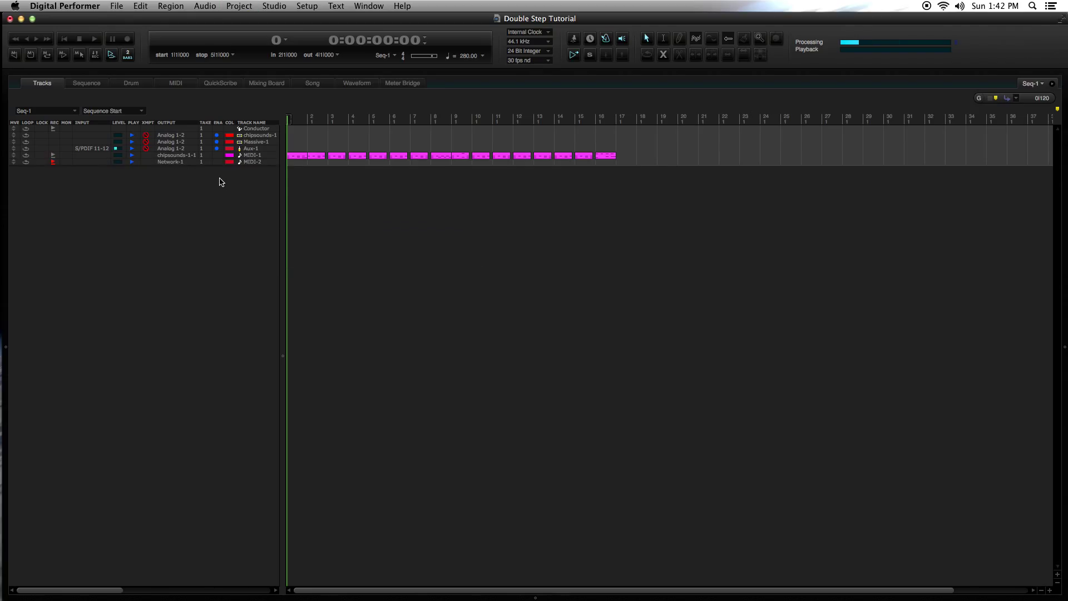
Open the Massive-1 instrument, check its DUB TREMOR patch and return to the Tracks overview
click(255, 142)
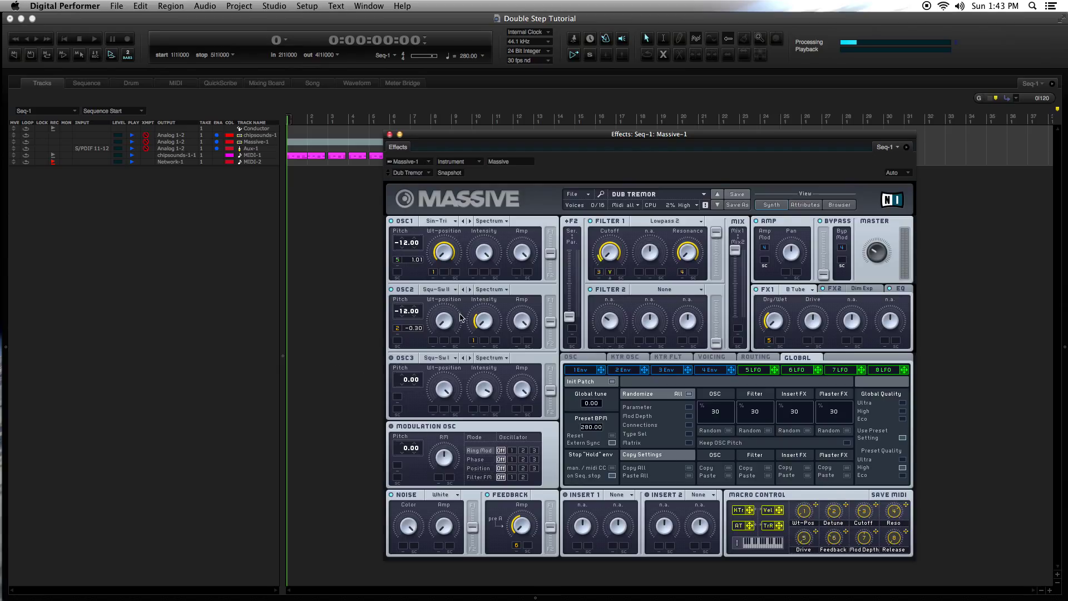
click(177, 173)
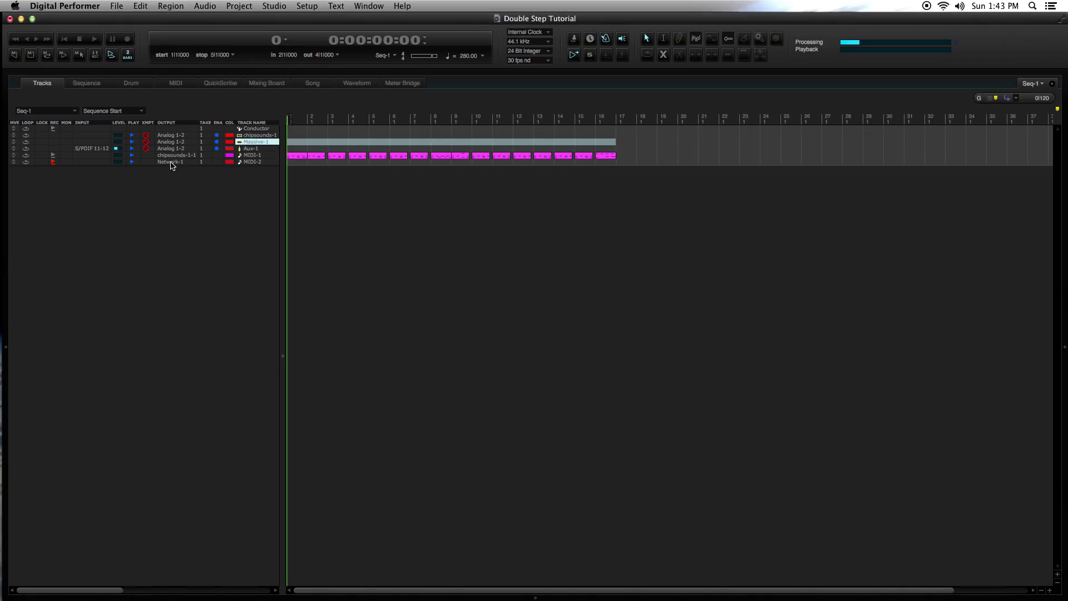
Route the MIDI-2 track's output to Massive-1
drag(170, 162, 191, 207)
click(182, 156)
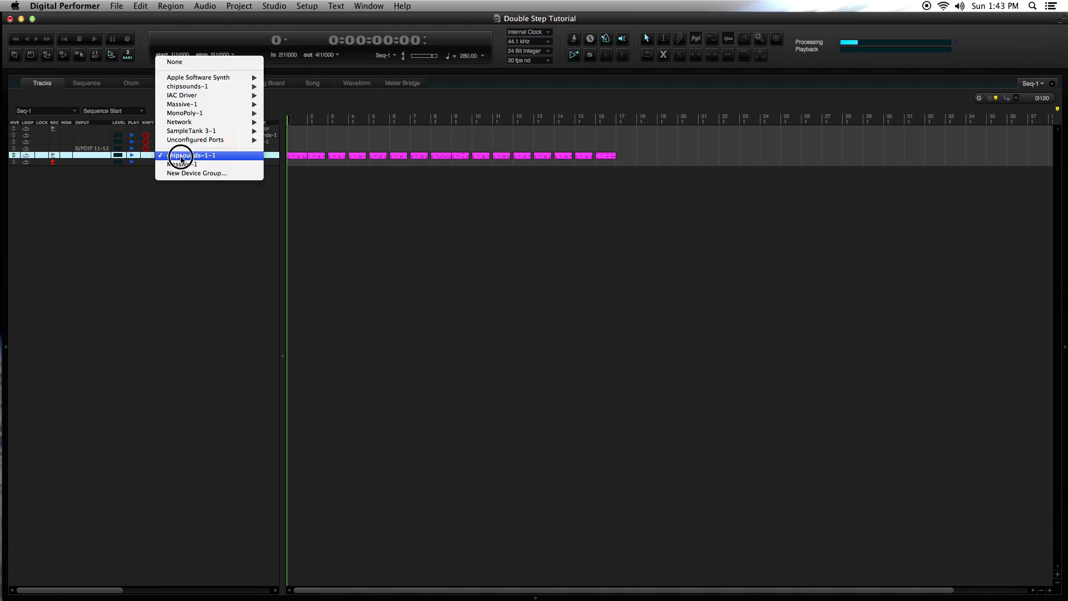
drag(181, 158, 207, 176)
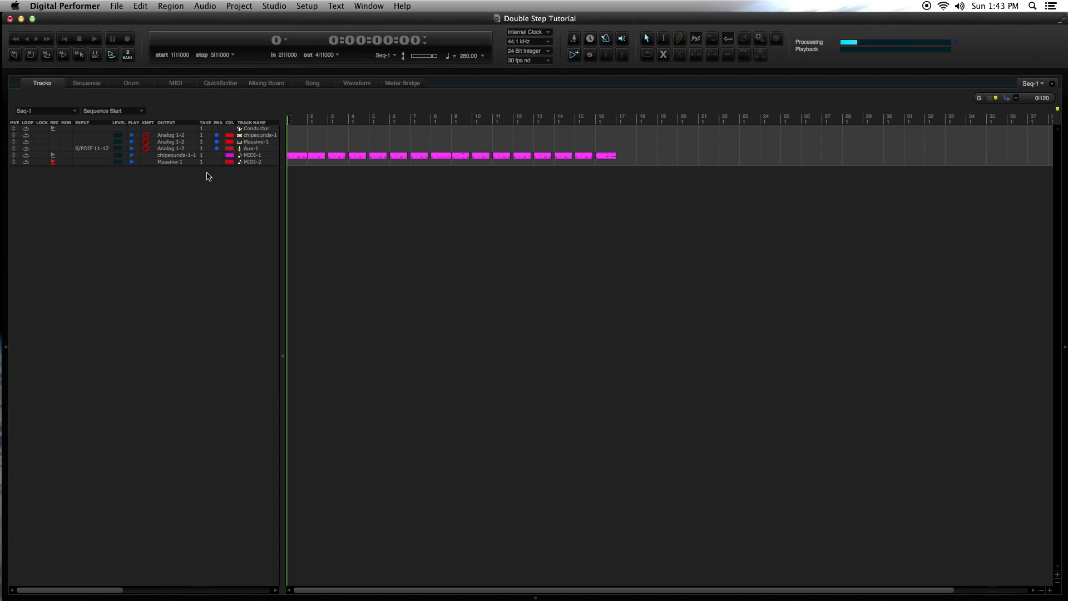
Check the Massive-1 synth settings and record a part on MIDI-2 from the sequence start to about bar 17
double_click(251, 142)
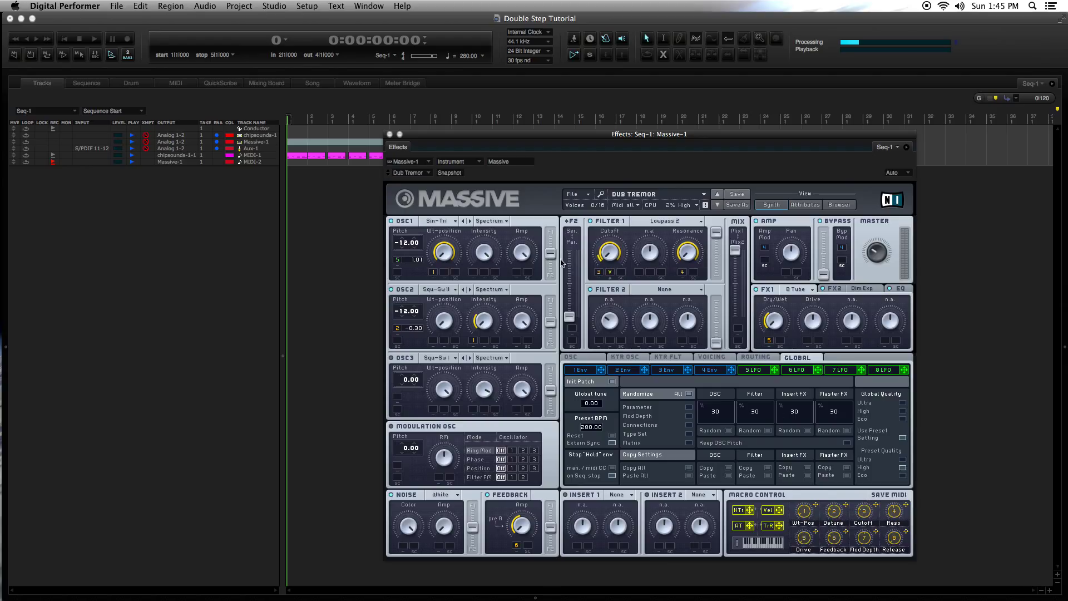
click(389, 134)
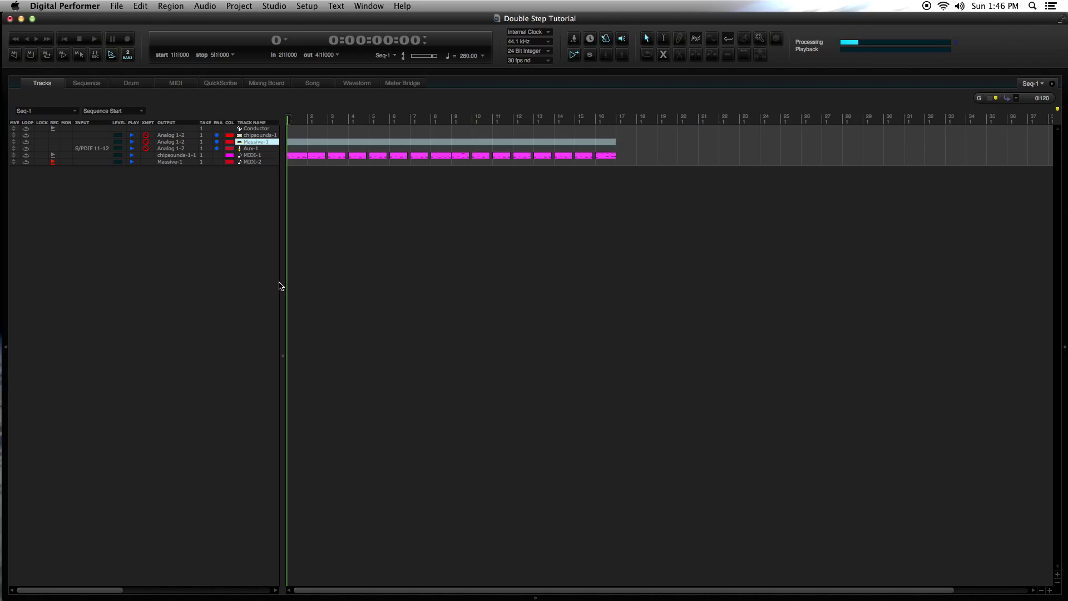
key(KP_3)
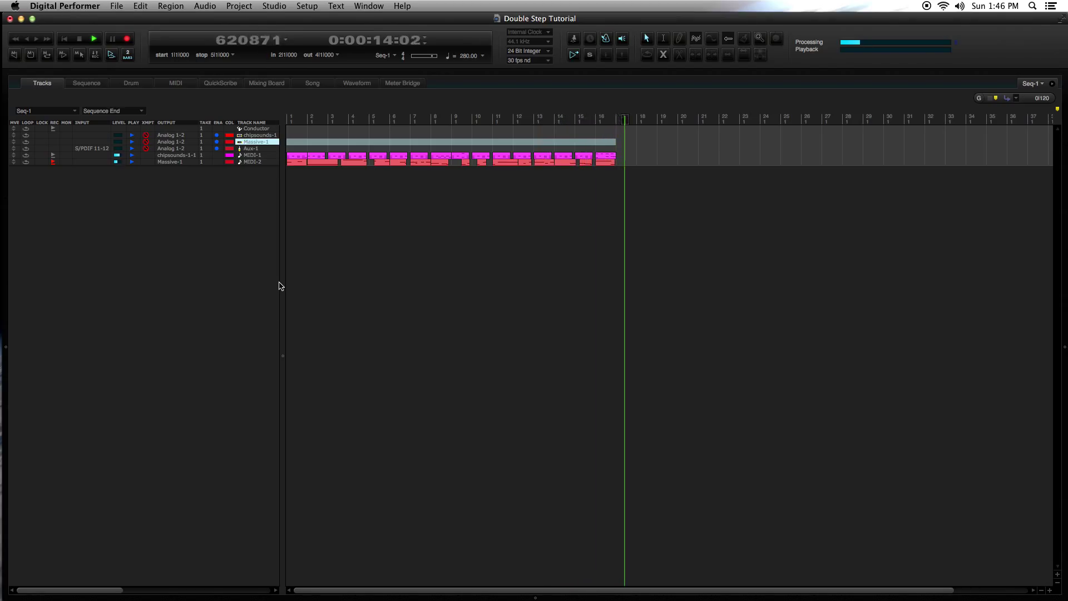
key(space)
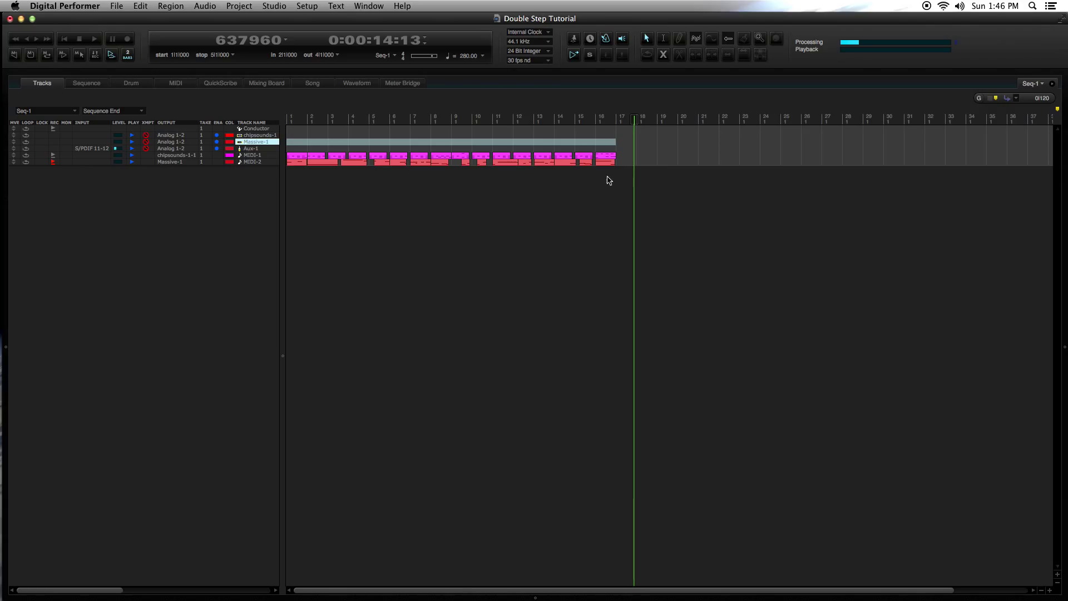
Quantize the recorded MIDI-2 notes to a quarter-note grid with 25% swing and play the sequence from the start
click(241, 162)
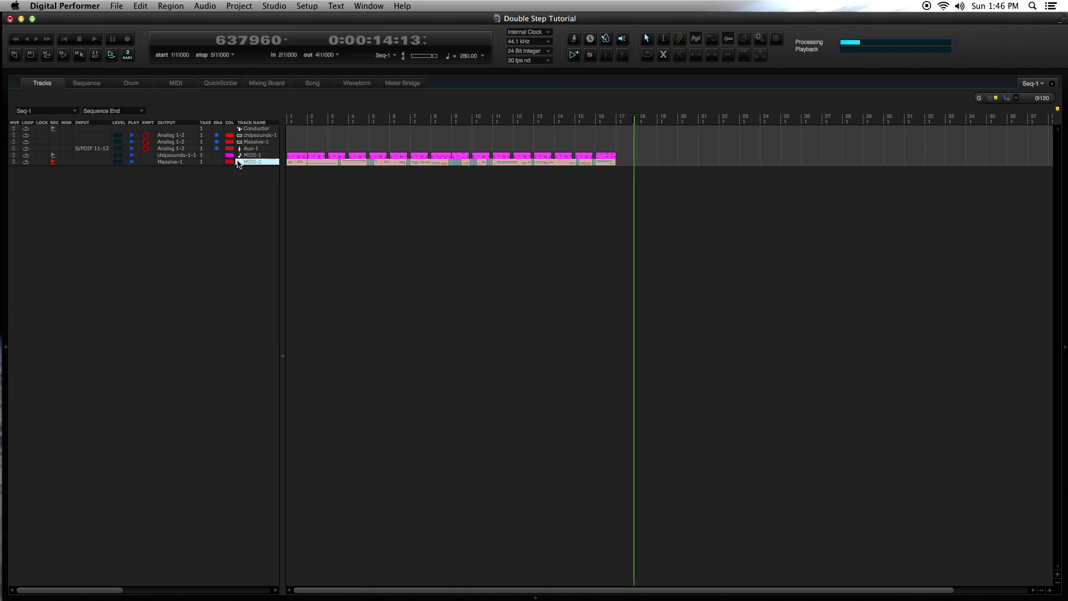
key(alt+0)
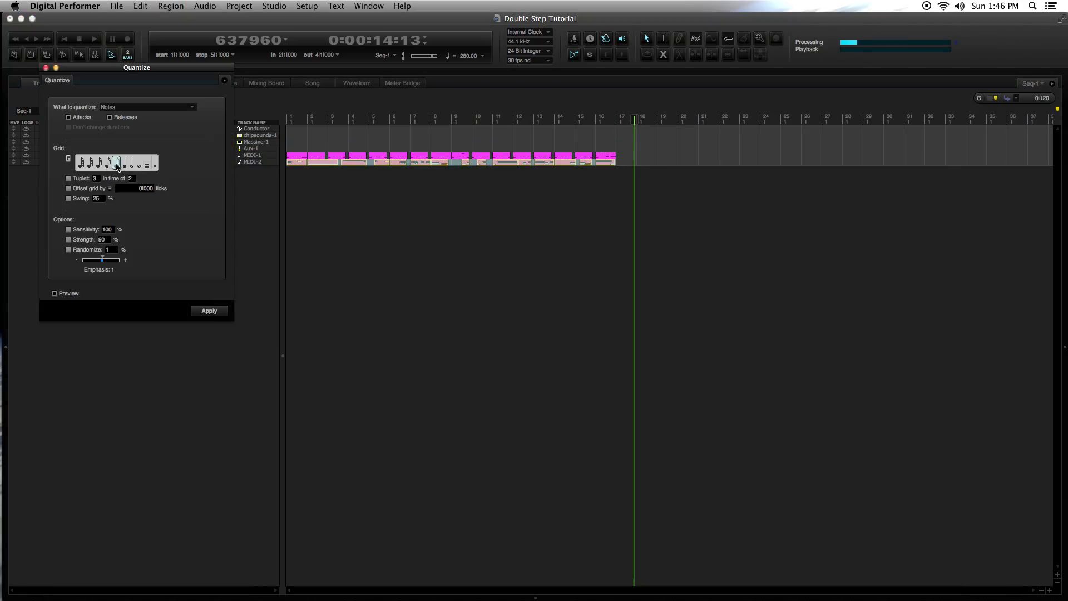
click(124, 162)
click(68, 198)
click(212, 312)
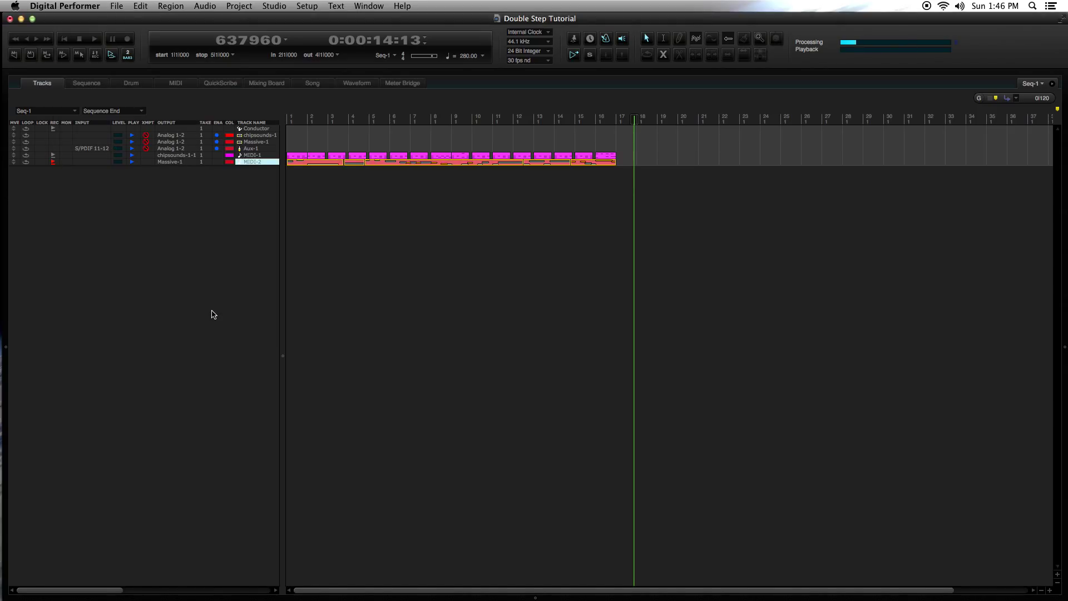
key(Return)
key(space)
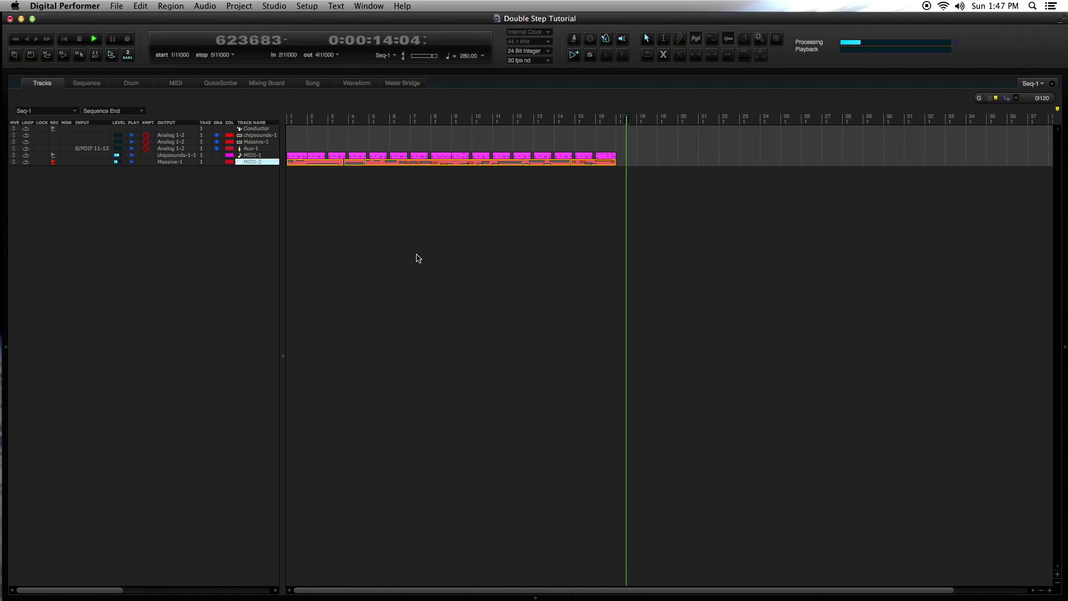
Change the MIDI-2 track's colour to bright green
click(231, 162)
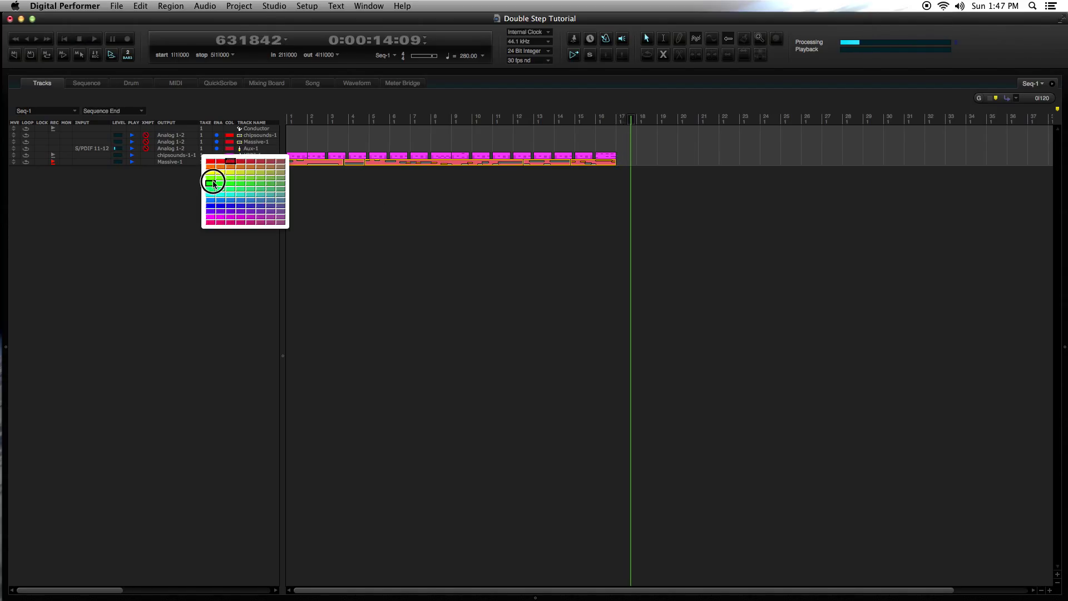
click(216, 184)
click(334, 190)
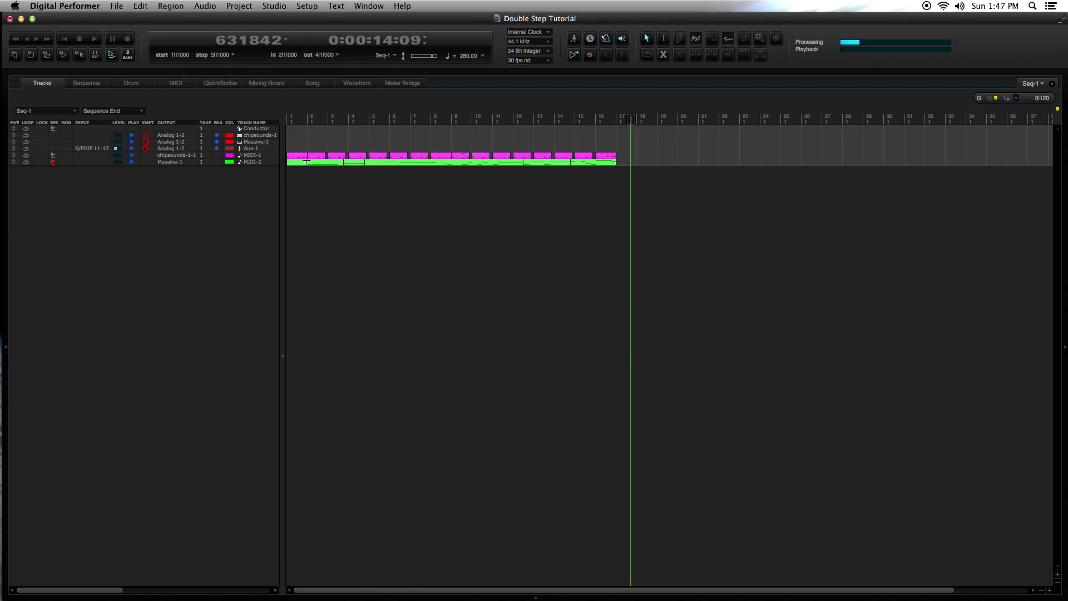
Select the entire recorded MIDI-2 part and show it in the MIDI Editor
drag(287, 161, 596, 167)
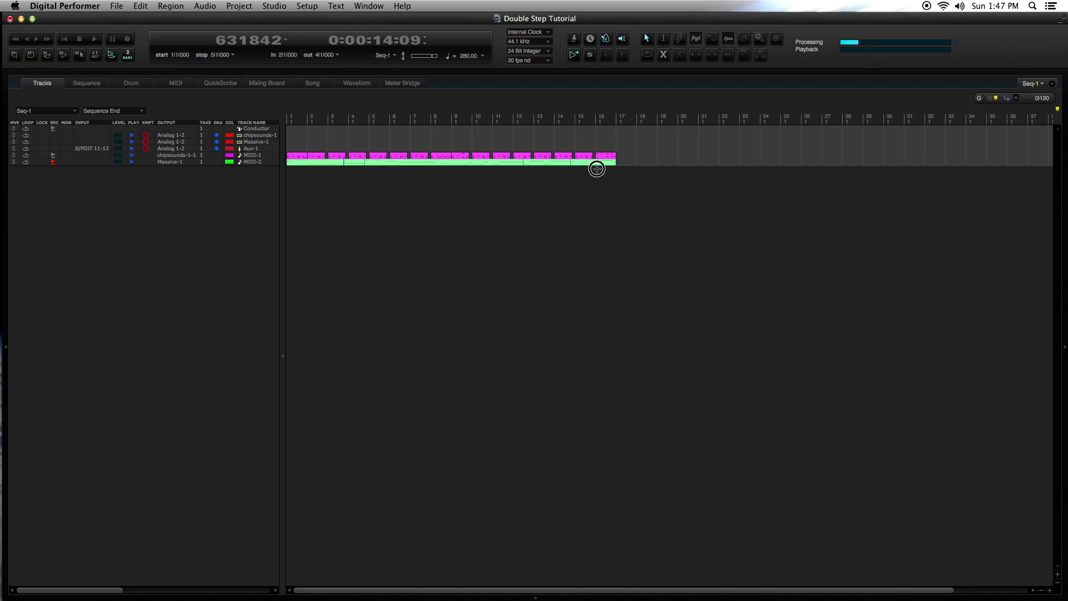
key(shift+g)
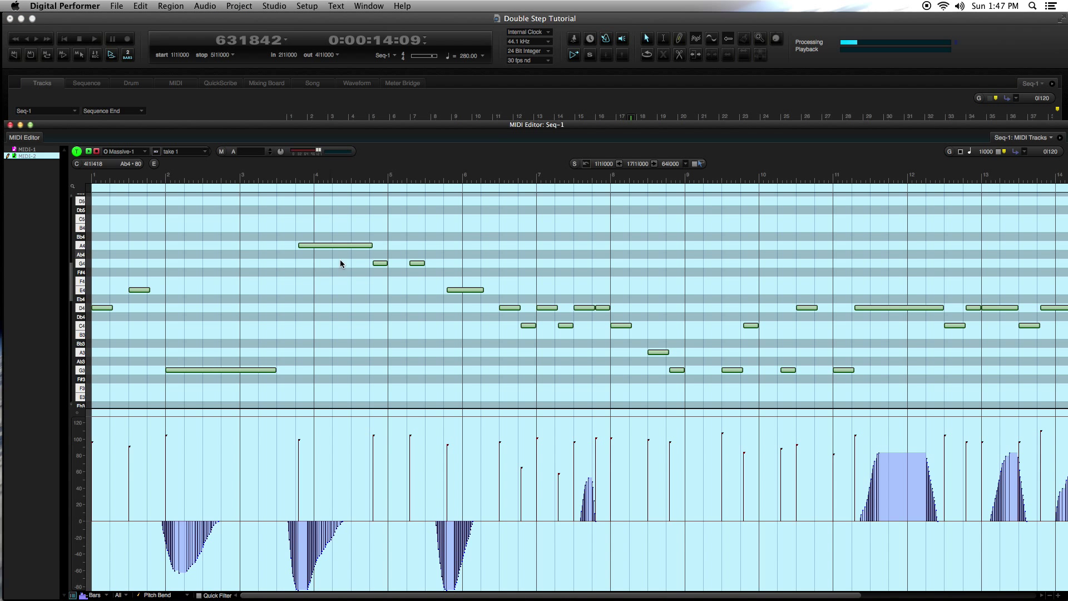
scroll(605, 309, right, 3)
scroll(604, 309, left, 3)
key(super+Left)
key(super+Left)
key(super+Right)
key(super+Right)
drag(167, 126, 164, 94)
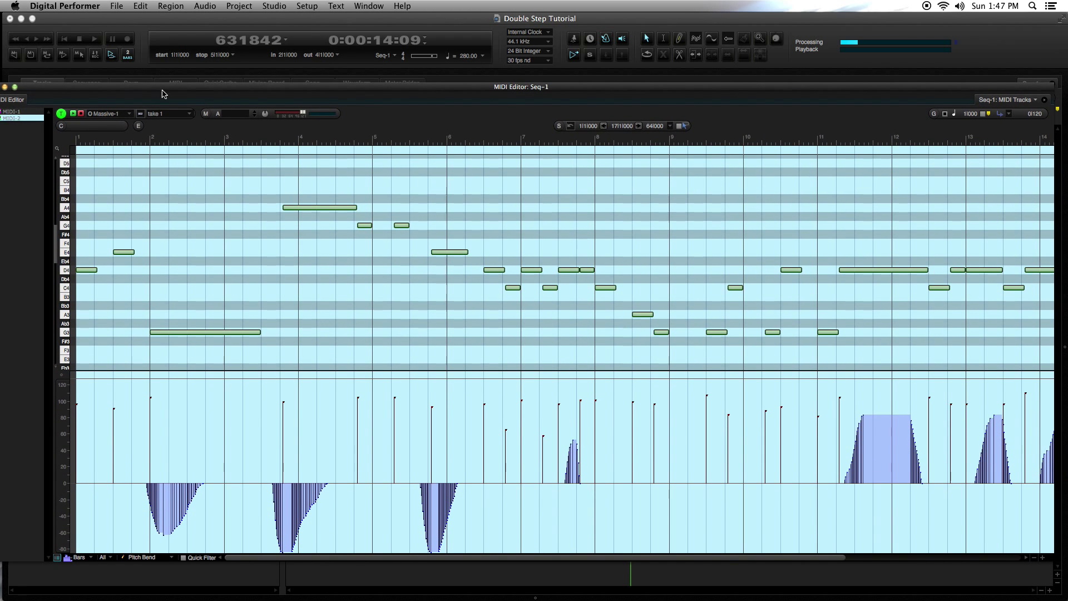
Set the edit grid to eighth notes (0|240) and split all the selected MIDI-2 notes along it with the Scissors tool
click(682, 55)
click(953, 114)
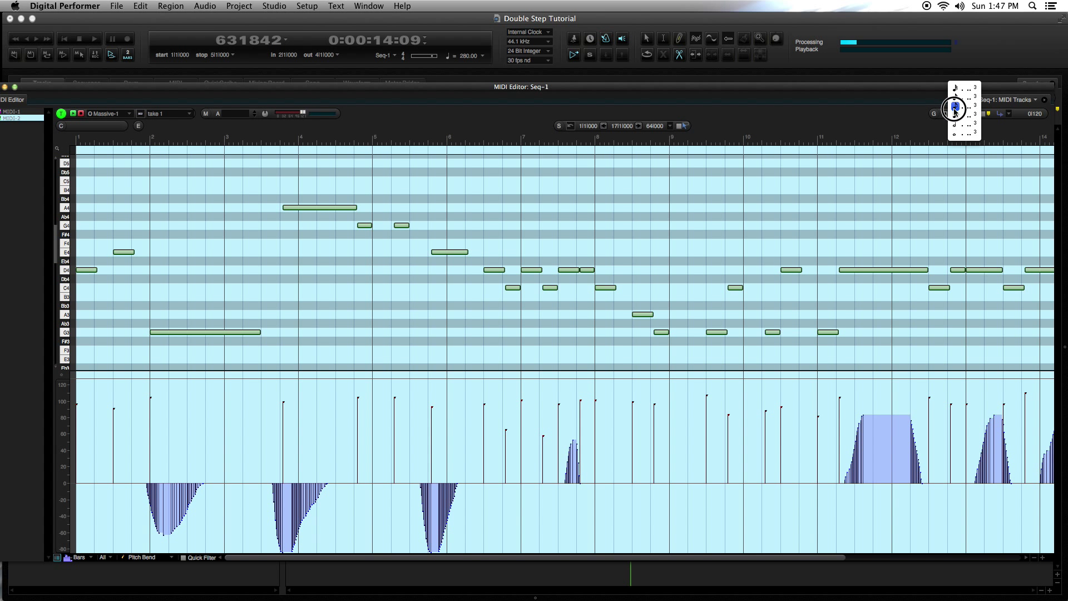
click(954, 98)
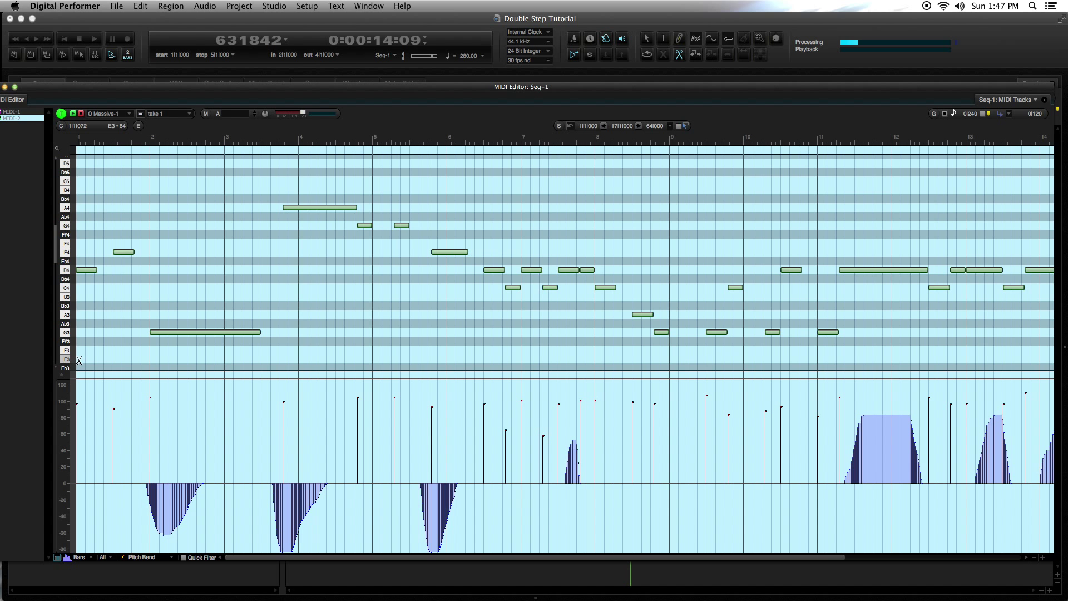
mouse_move(79, 361)
mouse_down()
mouse_move(272, 356)
mouse_move(608, 386)
mouse_move(758, 344)
mouse_move(1060, 323)
mouse_move(534, 275)
mouse_move(143, 184)
mouse_move(226, 220)
mouse_up()
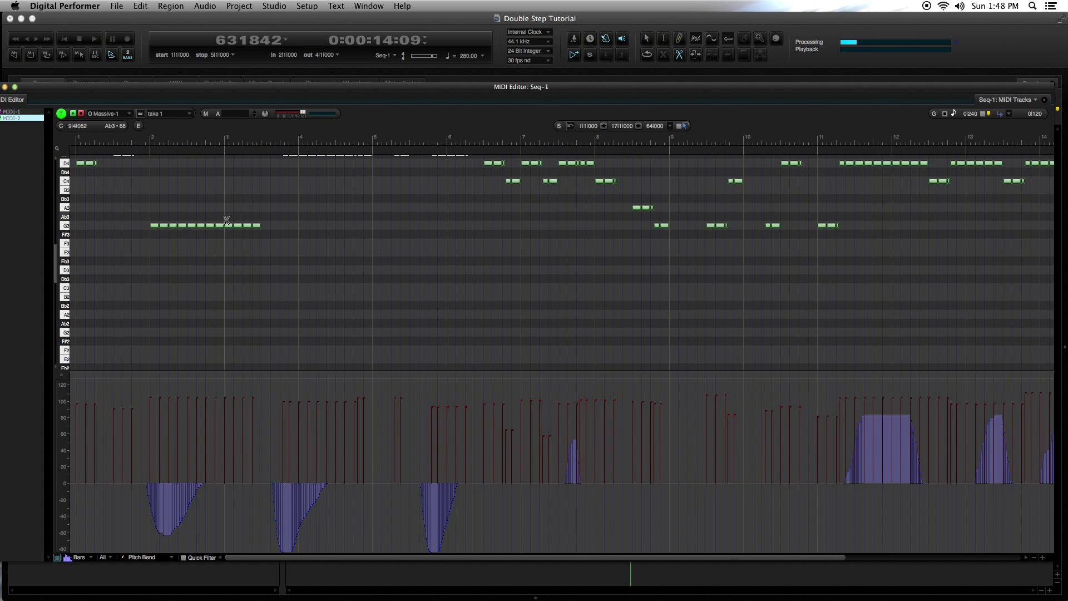
scroll(232, 245, up, 10)
scroll(232, 245, down, 10)
scroll(232, 245, up, 3)
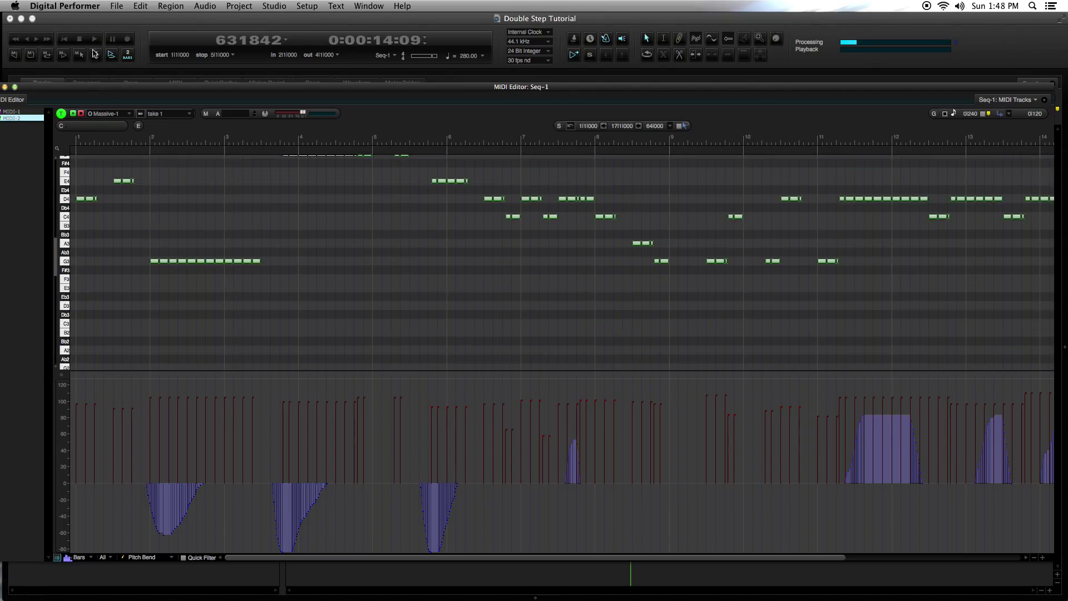
Play the split MIDI-2 notes from the beginning and return to the sequence start
click(62, 36)
key(space)
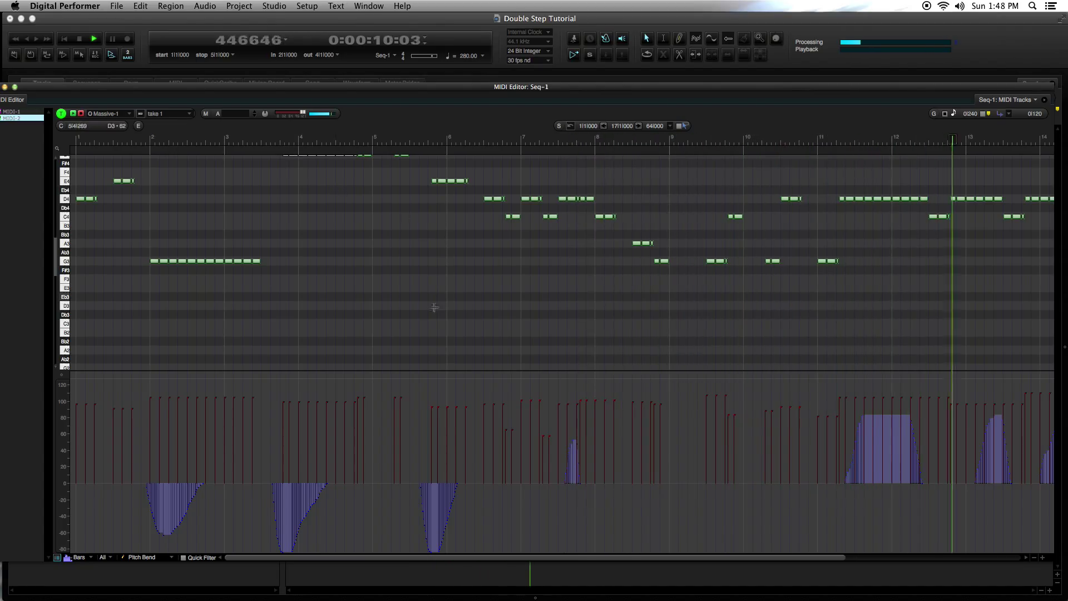
key(space)
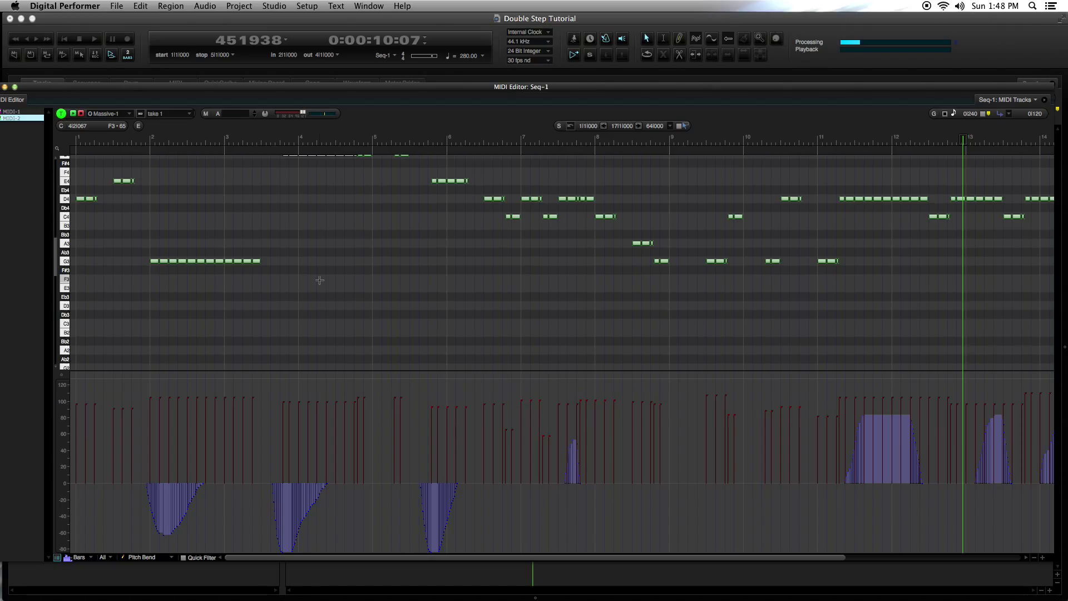
key(Return)
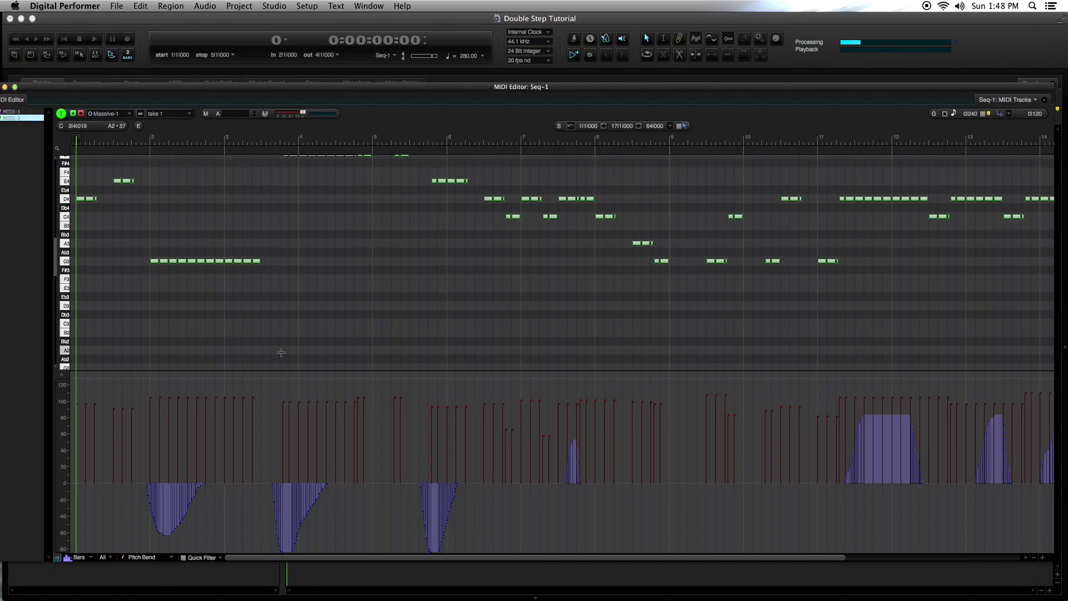
Select all MIDI-2 notes, shorten them together into brief staccato notes and listen to the part
scroll(281, 353, up, 5)
scroll(281, 352, down, 3)
drag(168, 256, 252, 333)
key(super+a)
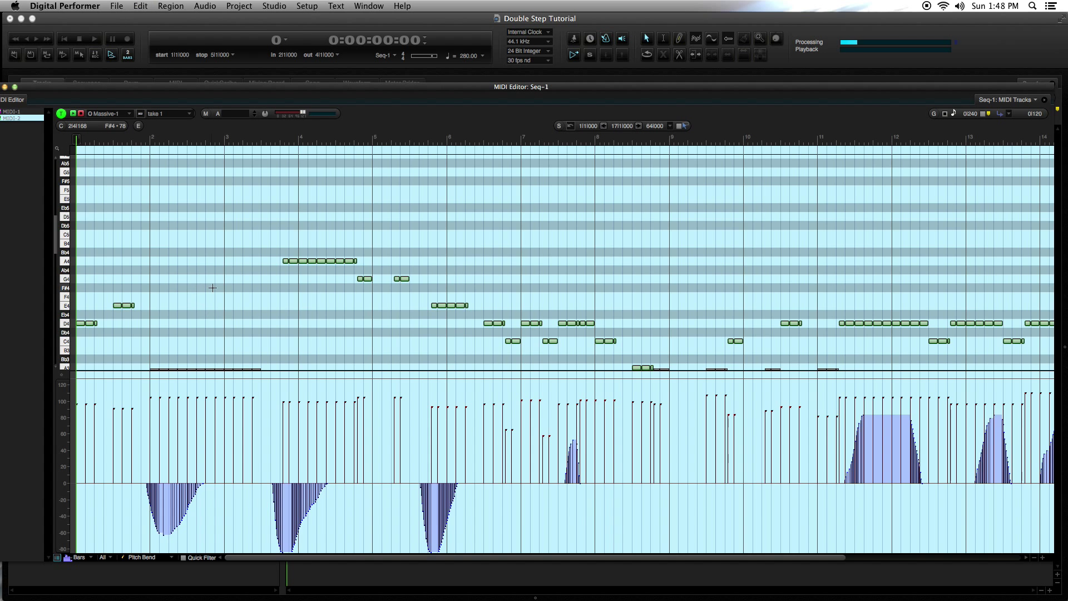
scroll(212, 287, down, 3)
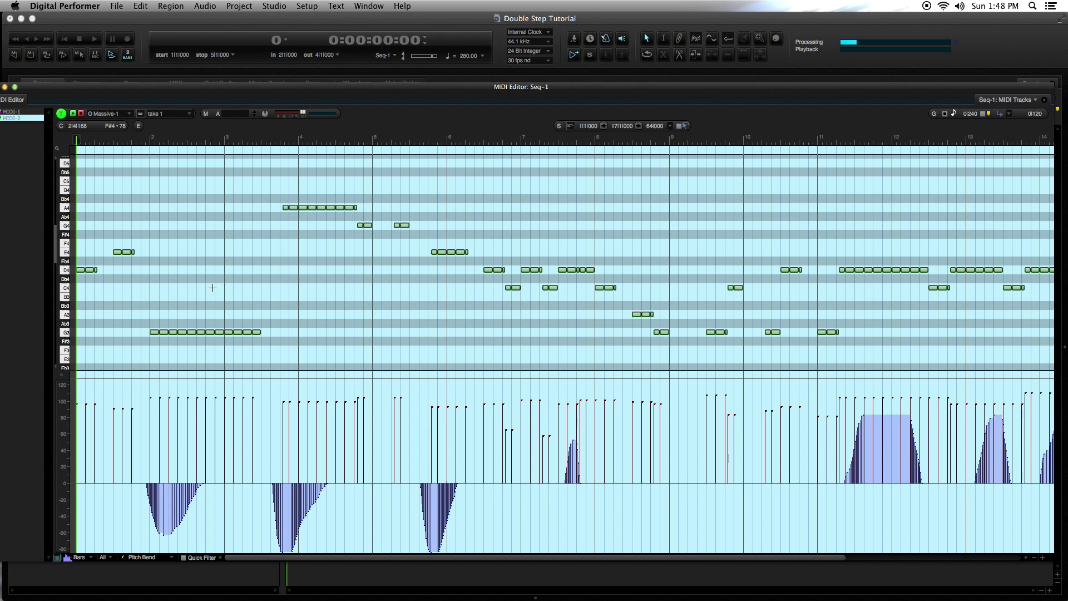
click(259, 333)
drag(261, 333, 257, 333)
key(space)
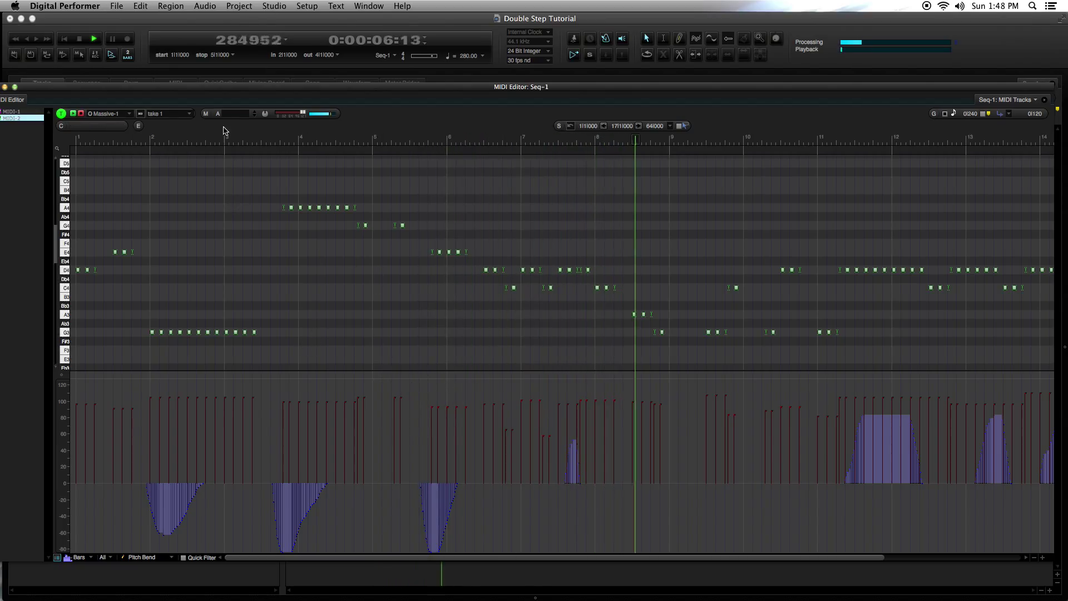
key(space)
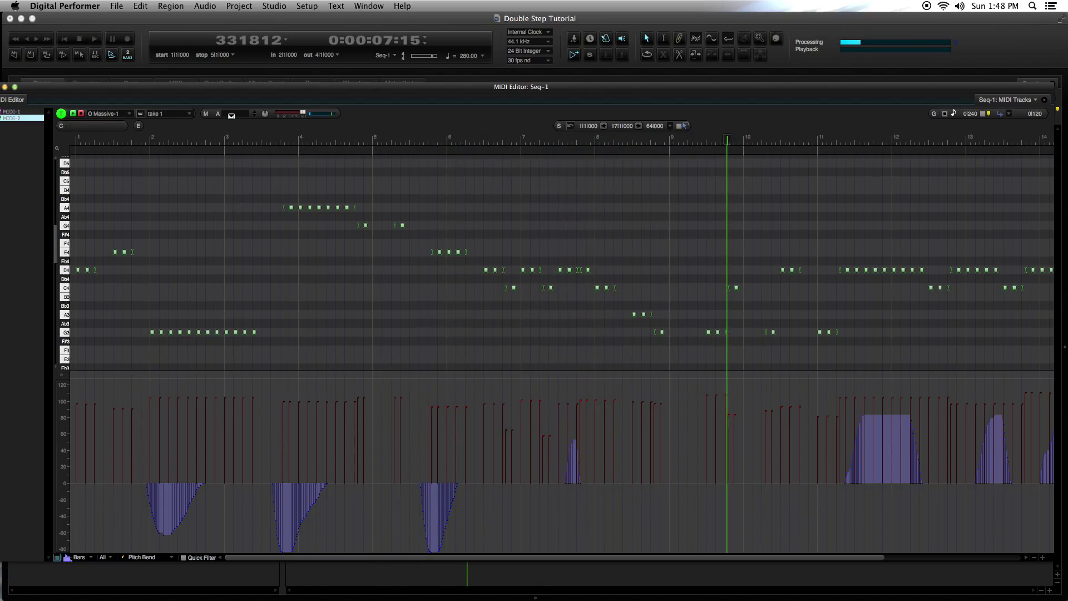
Insert an Echo effect on MIDI-2 with 2 repeats, a decay of 15 and a quarter-note rhythm grid
click(231, 116)
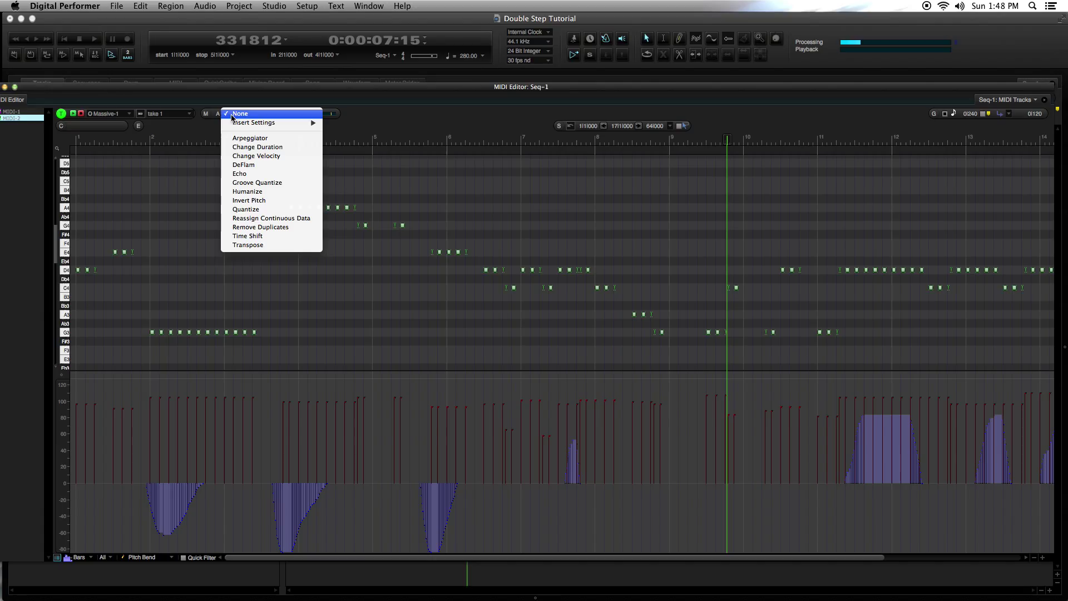
click(263, 174)
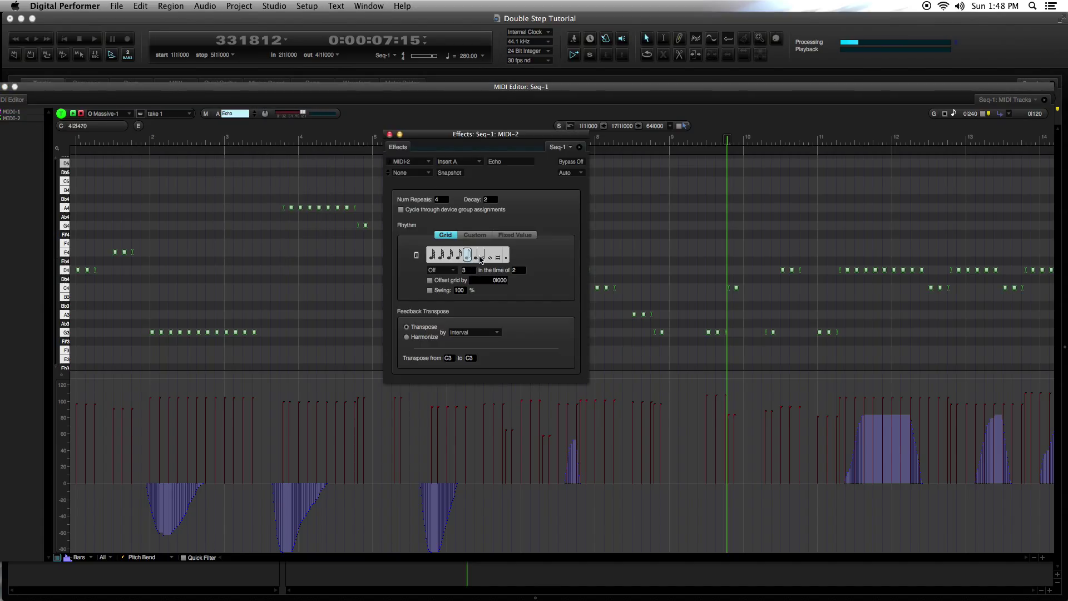
click(477, 258)
click(484, 260)
click(475, 257)
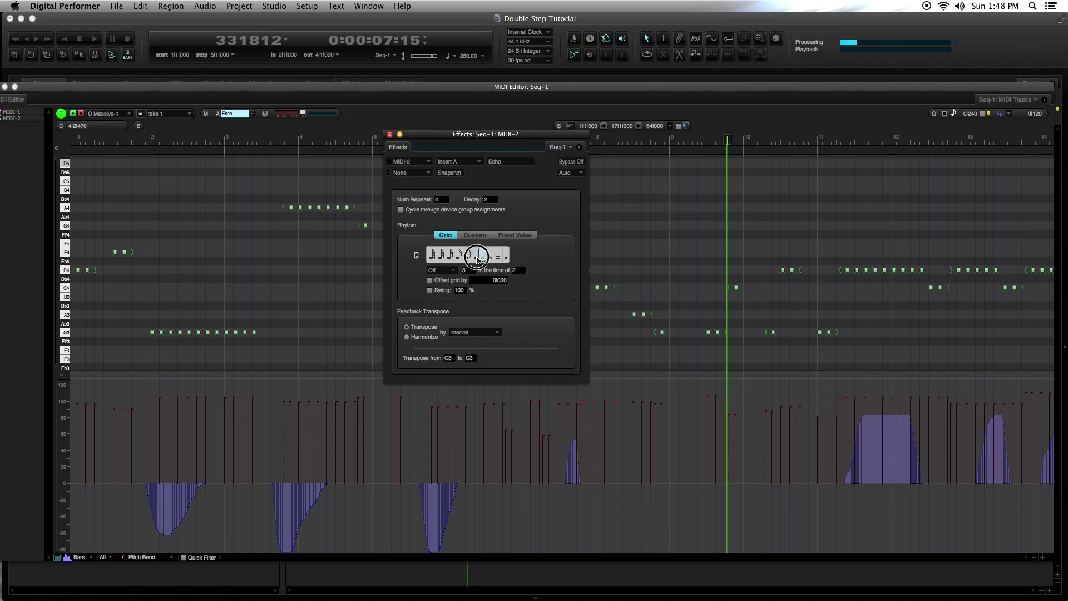
click(439, 201)
key(Tab)
text(15)
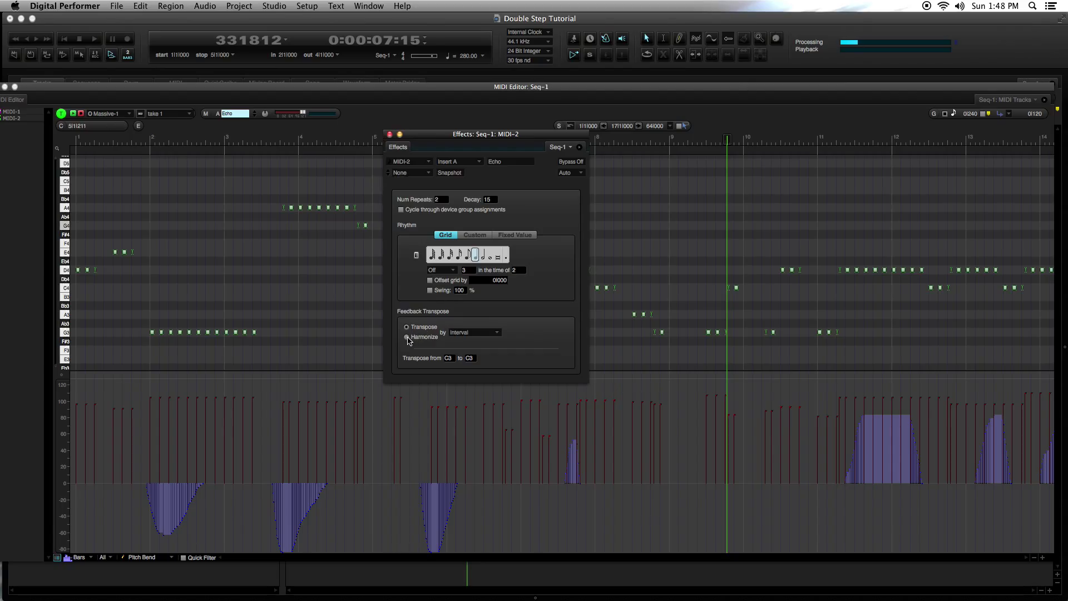
Set the echo's feedback to transpose diatonically in C Major by 5 scale degrees
click(481, 333)
click(470, 332)
click(407, 327)
click(469, 329)
click(411, 320)
click(477, 329)
click(402, 340)
click(407, 338)
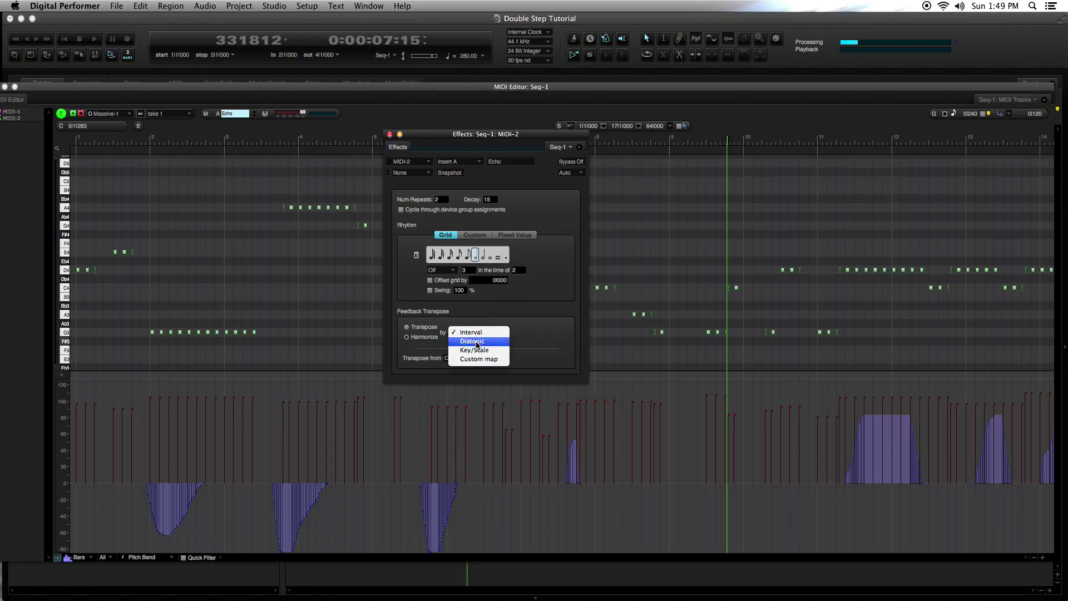
click(472, 341)
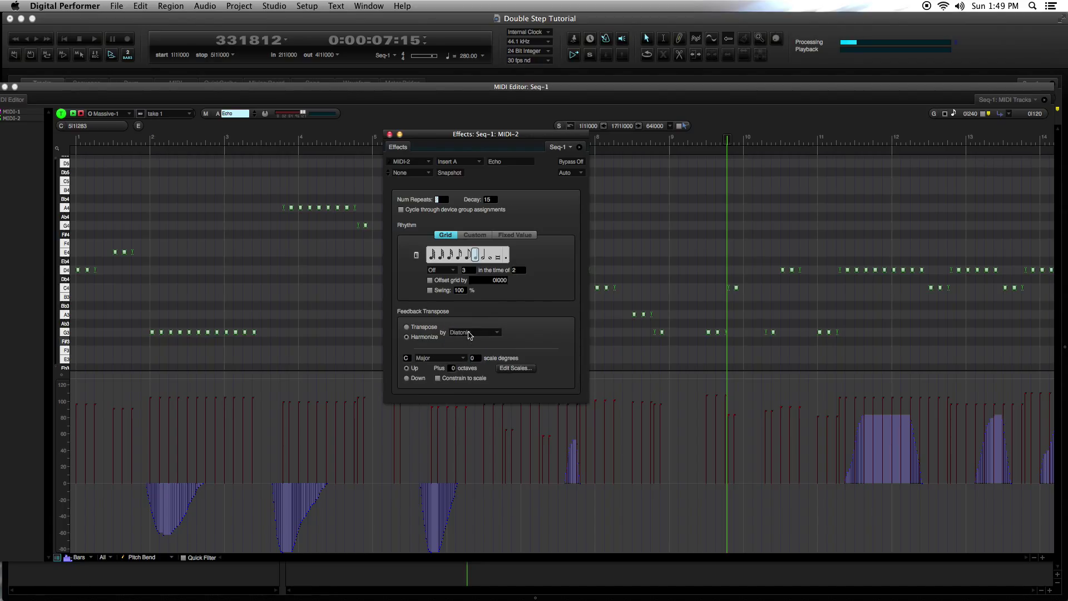
click(479, 360)
Try to create a custom scale based on Pentatonic and close the MIDI-2 Echo settings
click(515, 369)
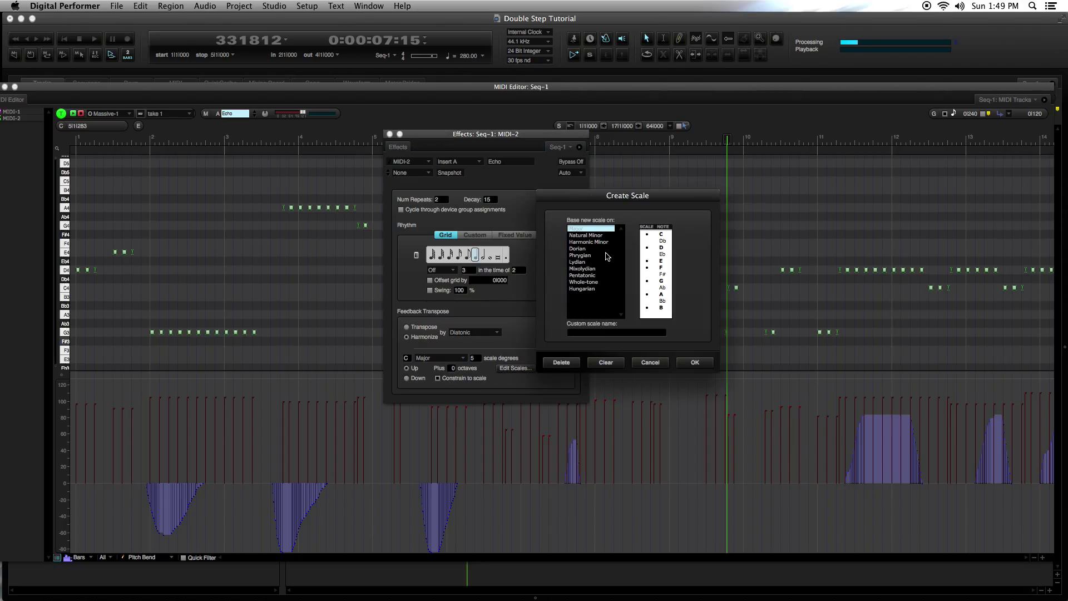
click(600, 276)
click(694, 362)
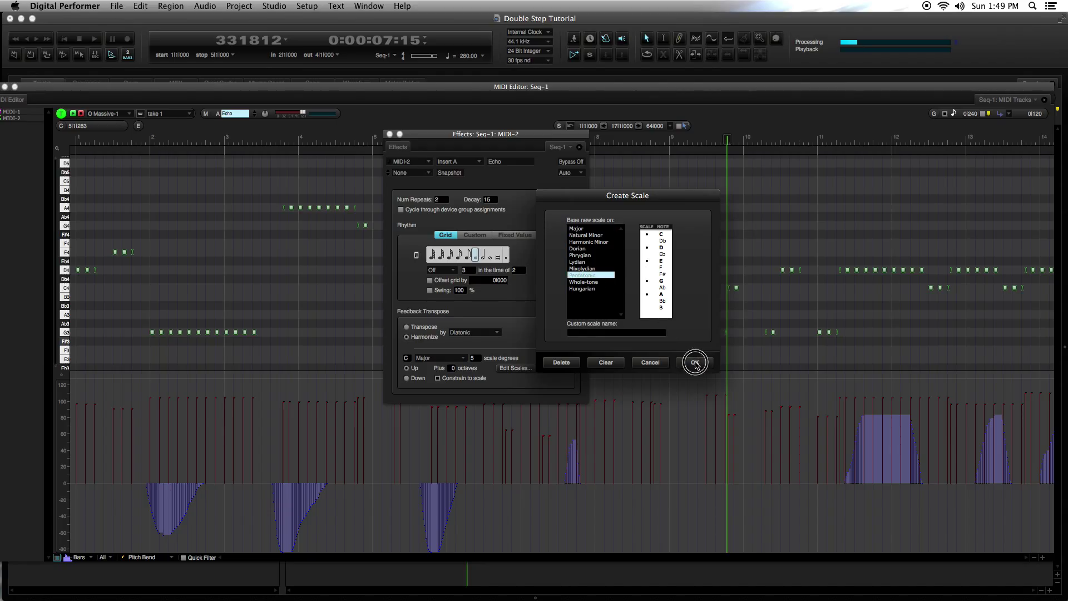
click(654, 365)
key(super+w)
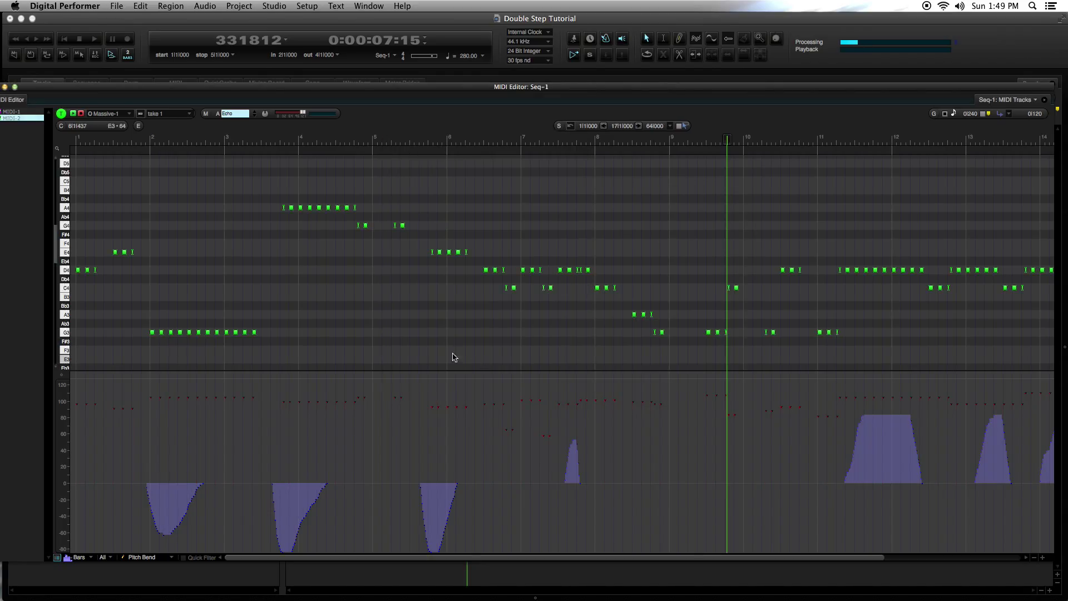
Set the feedback transpose scale of MIDI-2's Echo effect to Pentatonic and listen to the part from the beginning
drag(130, 186, 562, 251)
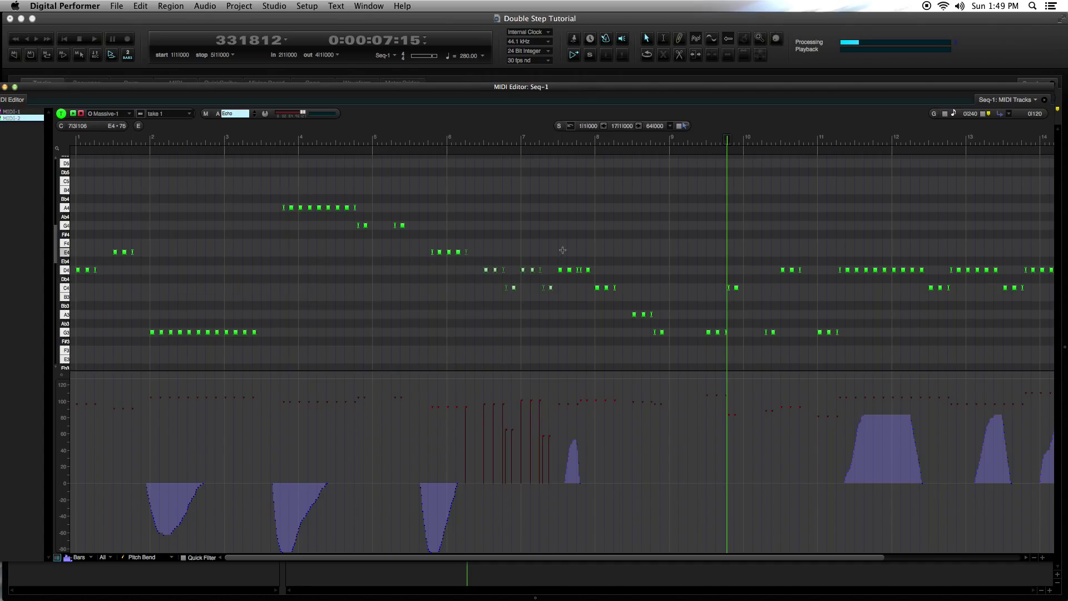
key(super+a)
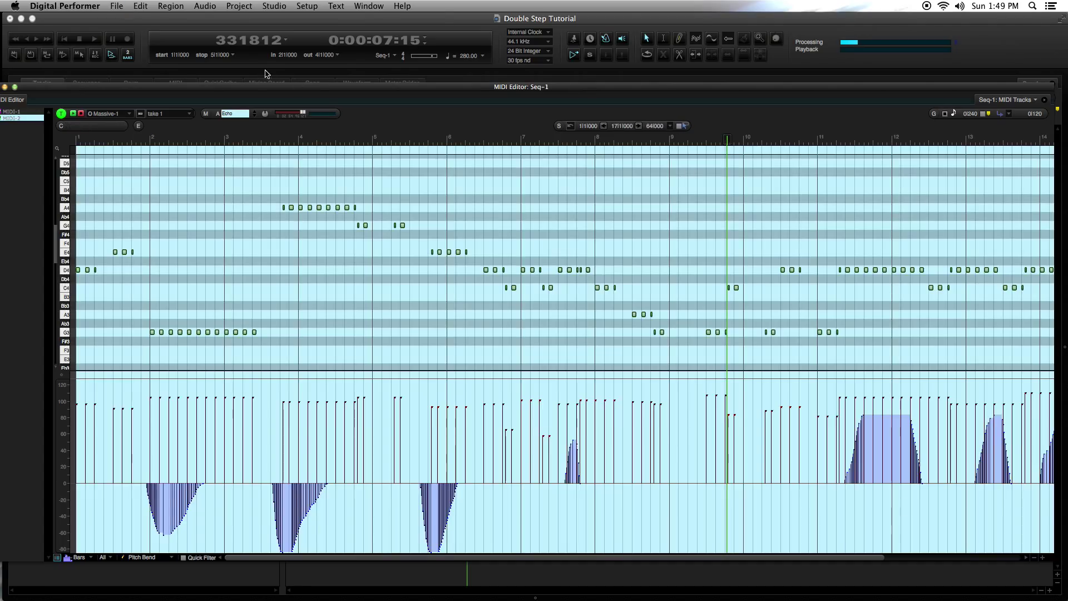
click(235, 113)
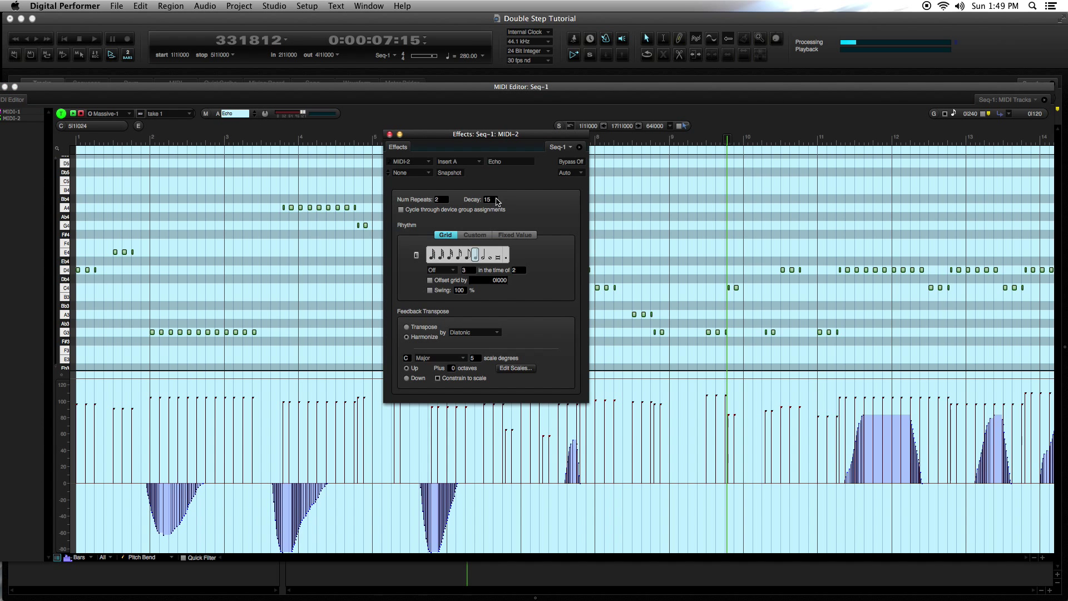
click(447, 362)
click(452, 421)
click(390, 134)
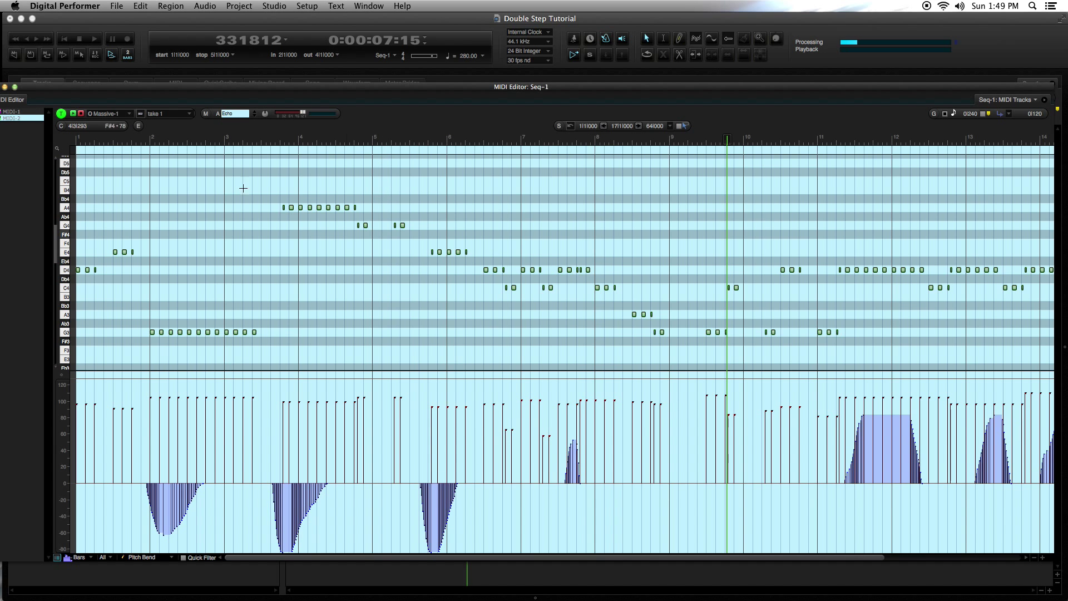
click(62, 39)
key(space)
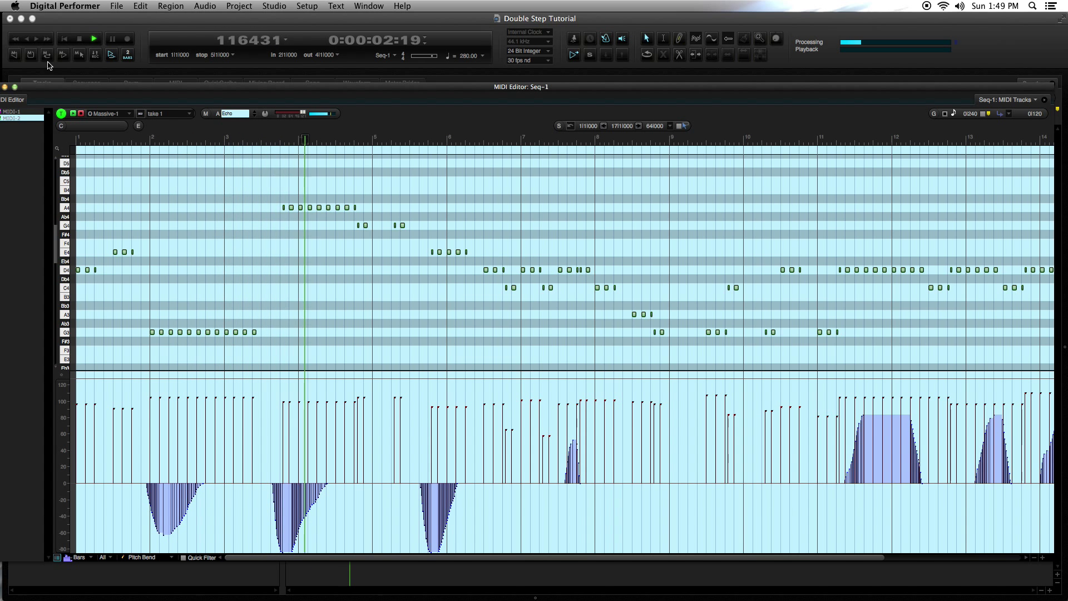
key(space)
Try the Echo's feedback set to Harmonize by Interval with a different number of repeats
double_click(240, 114)
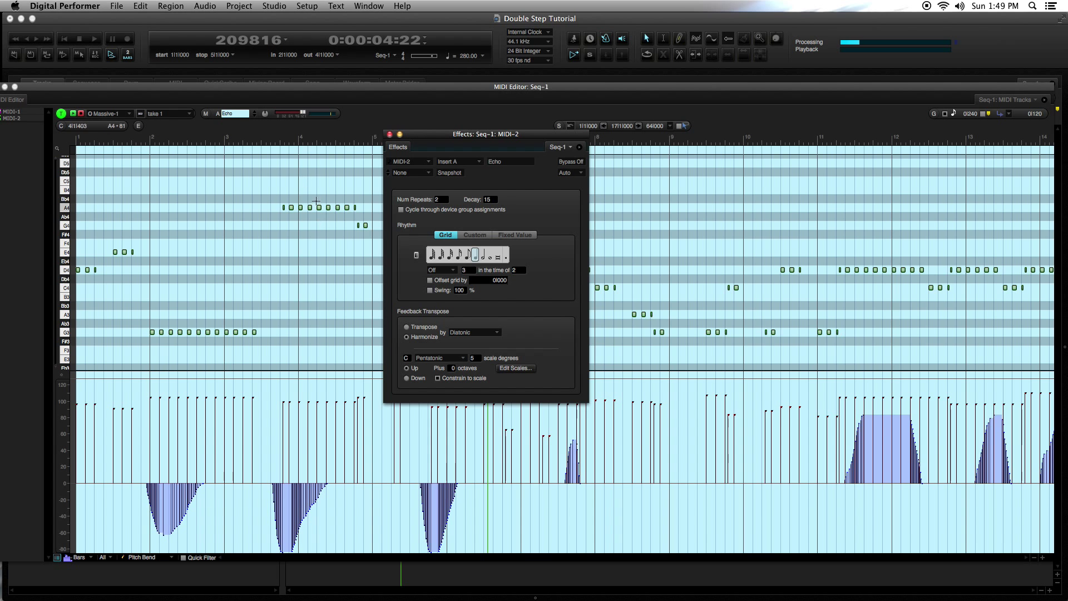
click(406, 327)
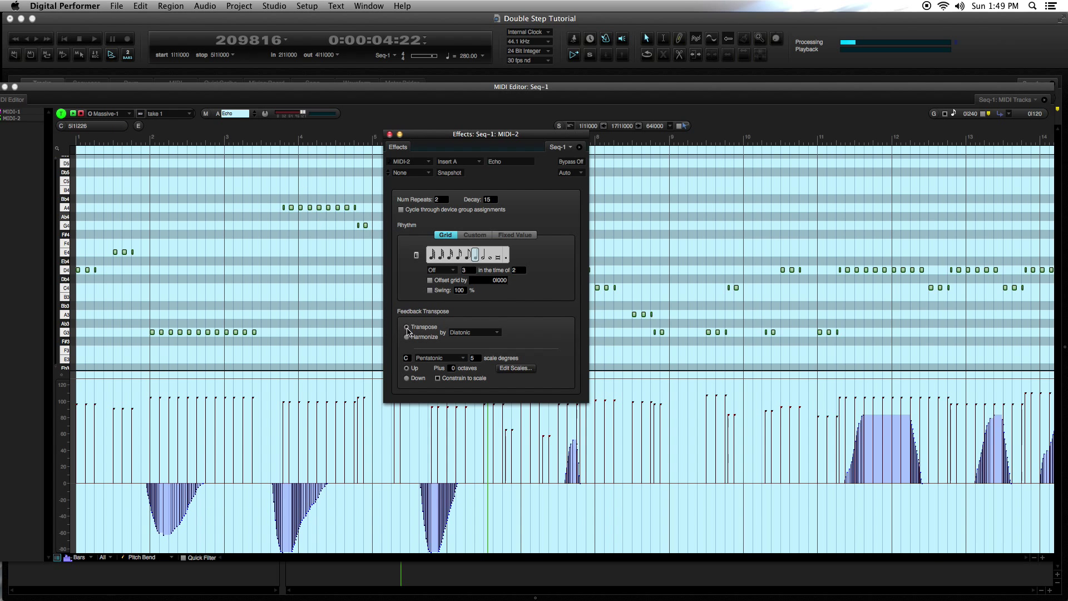
click(458, 332)
click(466, 315)
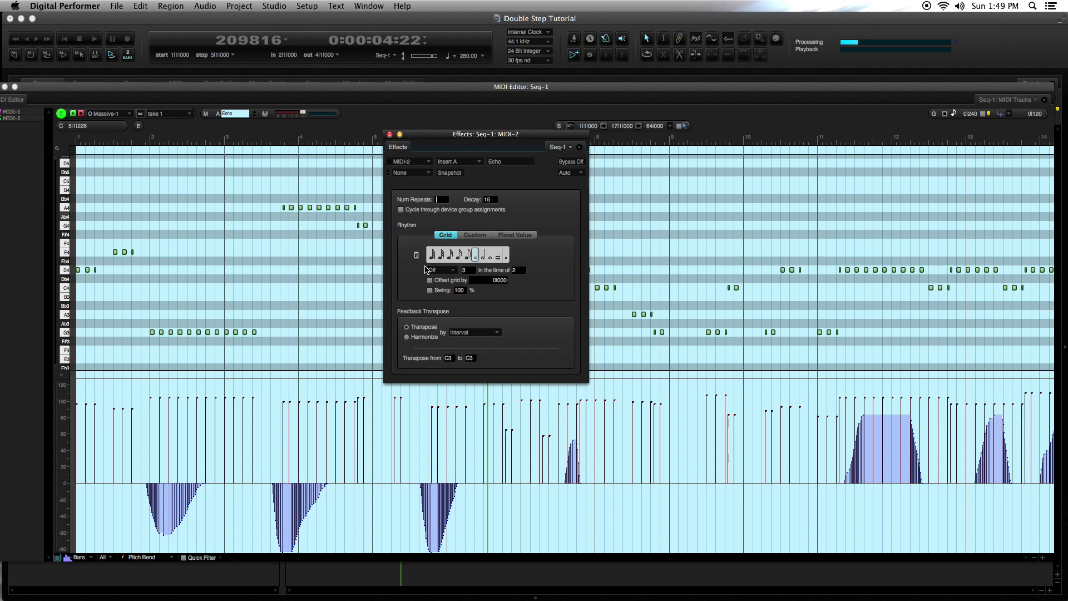
text(1`1)
click(480, 190)
click(443, 200)
Remove the Echo effect from MIDI-2's insert, close its settings and listen to the dry part
click(503, 161)
click(506, 102)
click(390, 134)
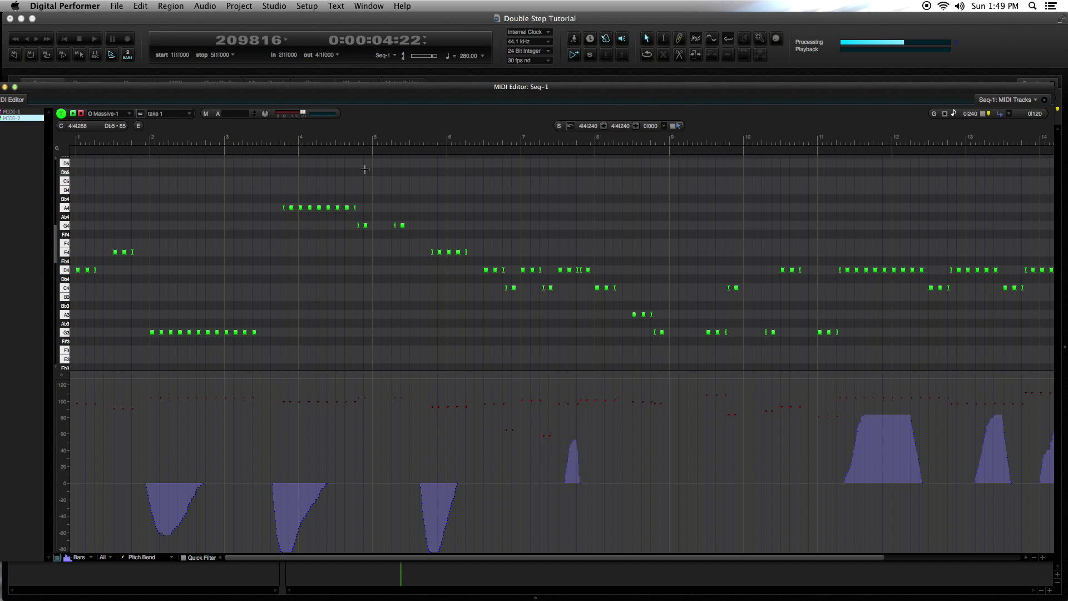
key(space)
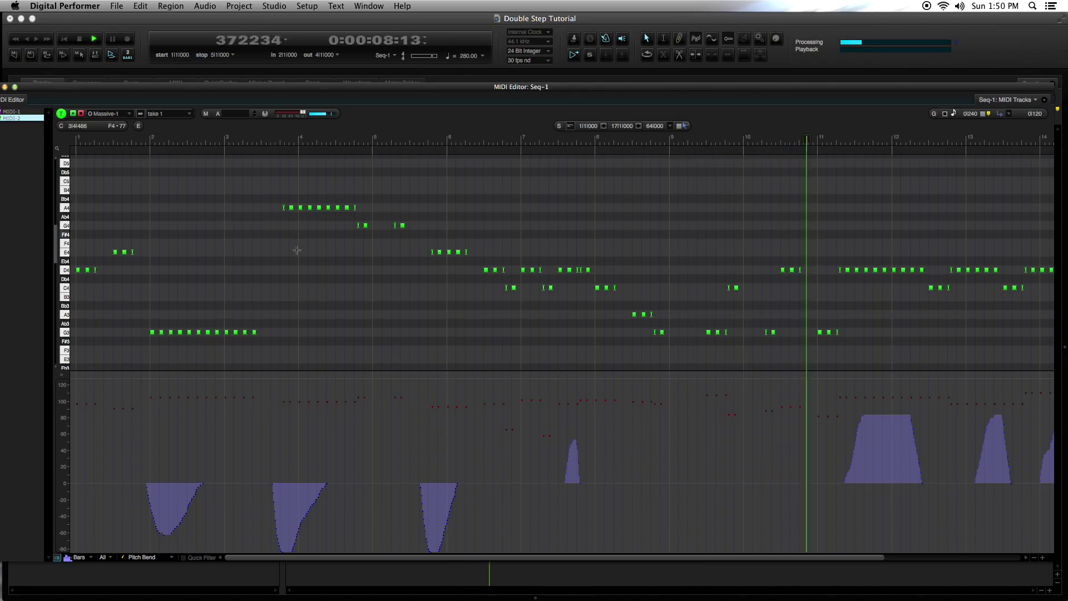
key(space)
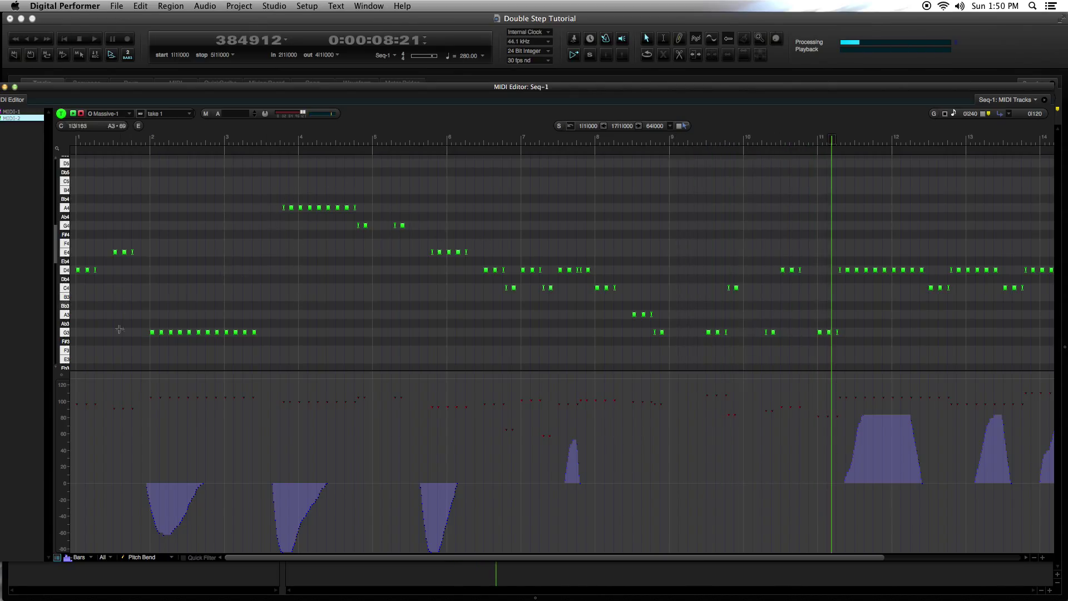
Delete individual staccato notes from MIDI-2: an E4 in bar 1, G3 notes in bar 2, an A4 in bar 4 and a D4 in bar 6
click(124, 252)
key(Delete)
drag(186, 313, 214, 364)
key(Delete)
click(320, 208)
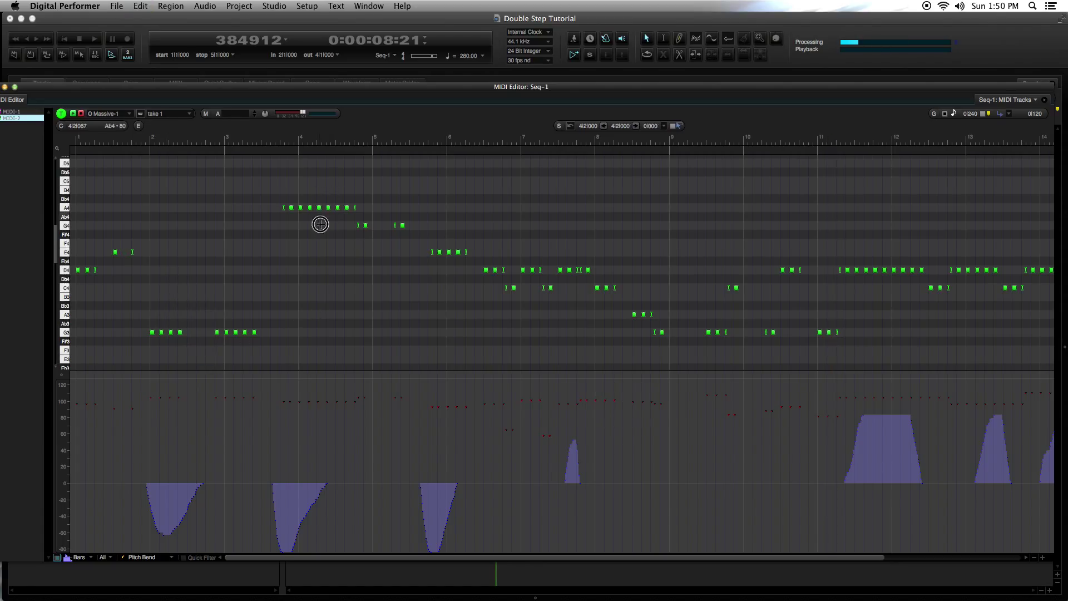
key(Delete)
click(494, 278)
click(496, 270)
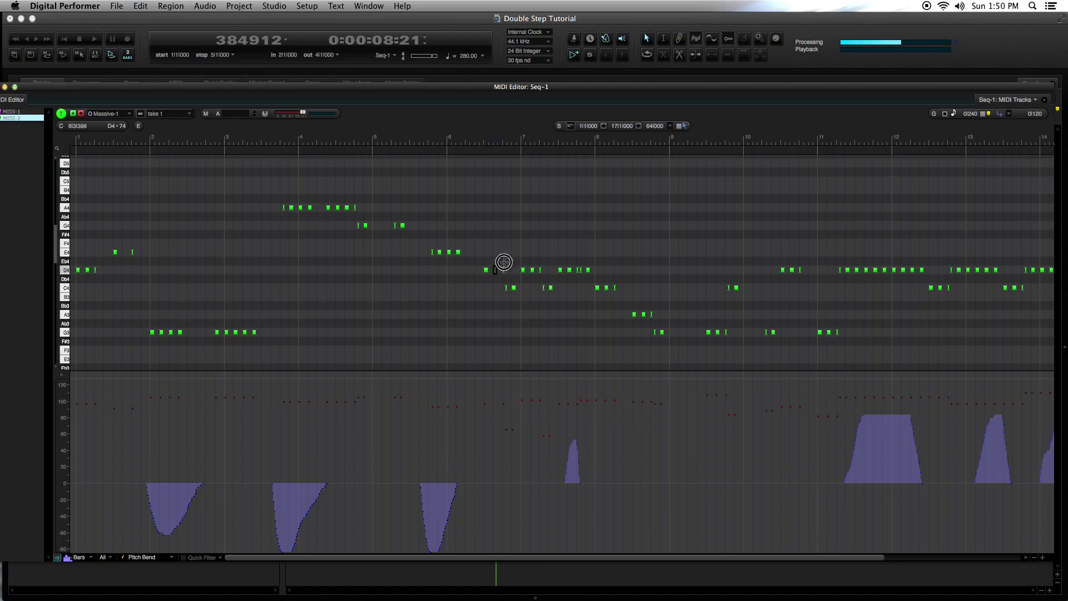
key(Delete)
Thin out MIDI-2 further by deleting C4 and A3 notes in bar 8, an A4 in bar 4, G3 notes near bar 3 and D4 notes around bar 12
drag(642, 272, 602, 324)
key(Delete)
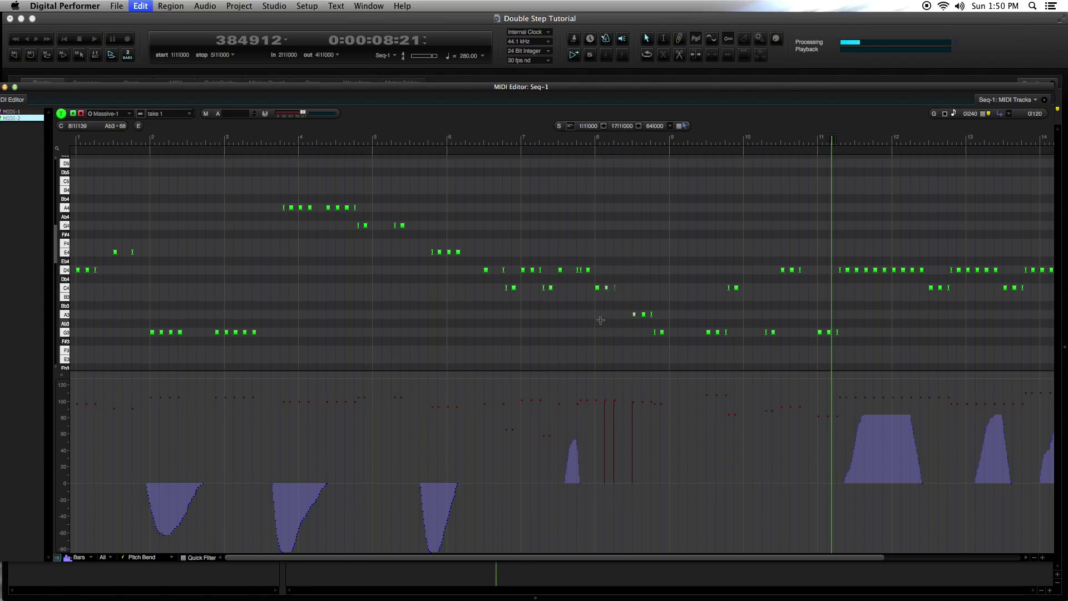
click(301, 208)
key(Delete)
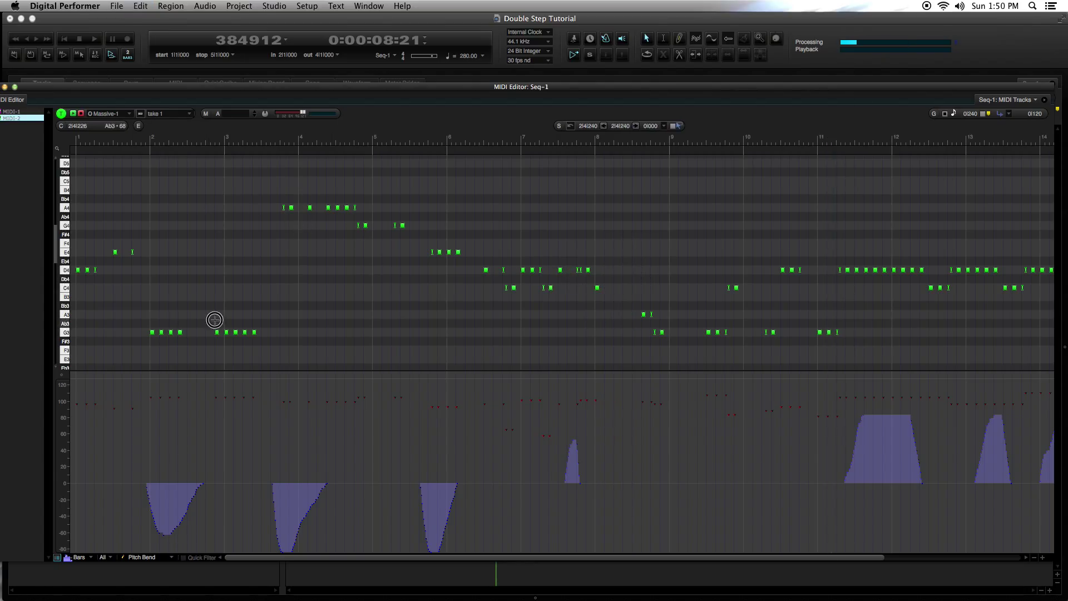
drag(210, 317, 240, 349)
key(Delete)
drag(901, 212, 883, 275)
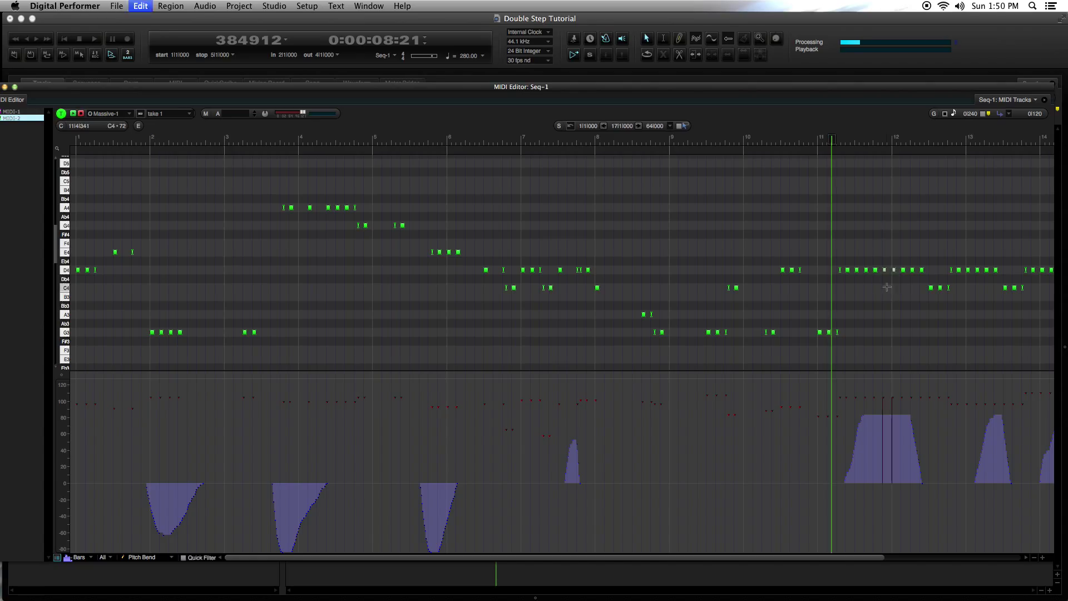
key(Delete)
Humanize the MIDI-2 notes in bars 1 to 11 with onset by 20% and duration by 520%, and listen to the result
drag(78, 178, 831, 348)
click(171, 6)
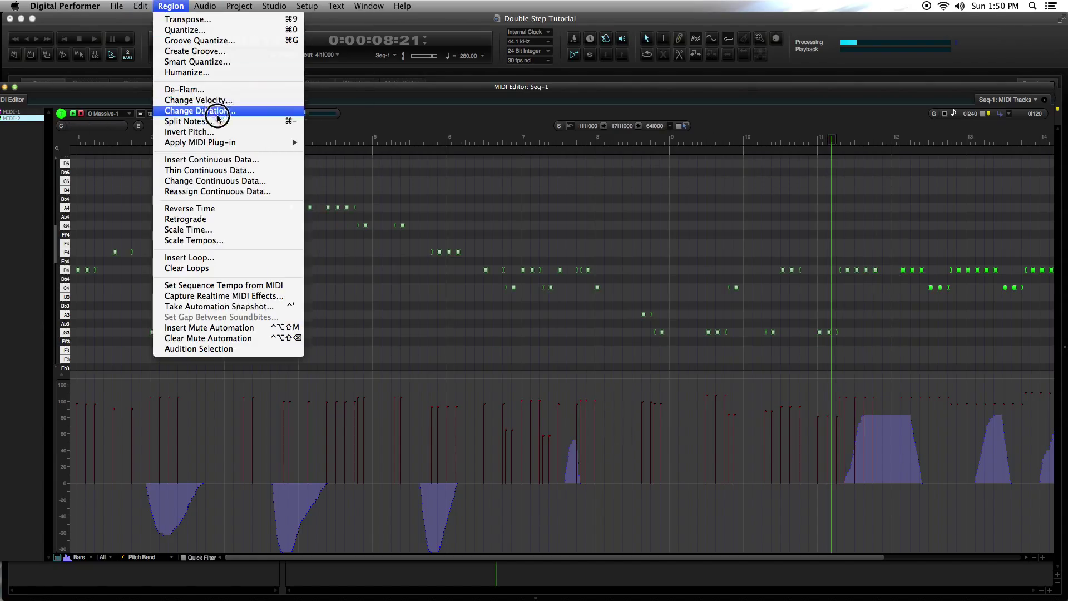
click(216, 71)
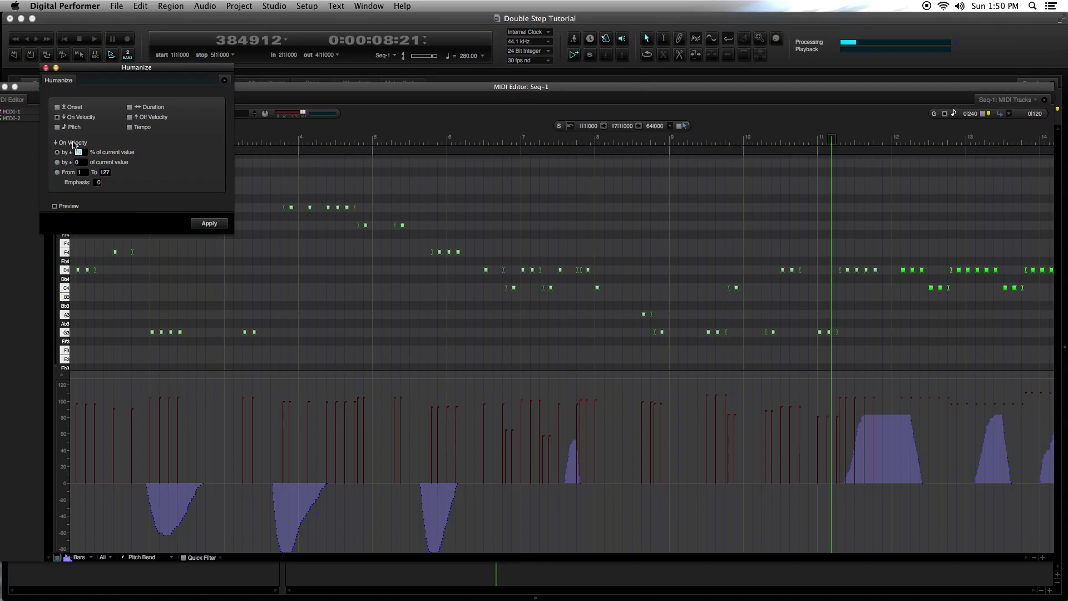
click(66, 107)
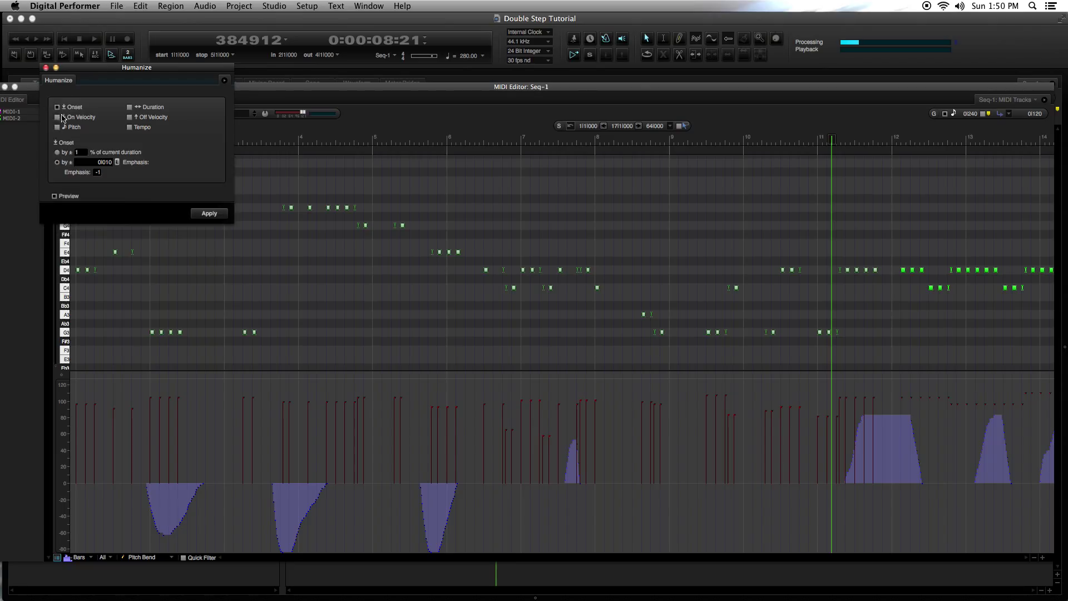
click(130, 107)
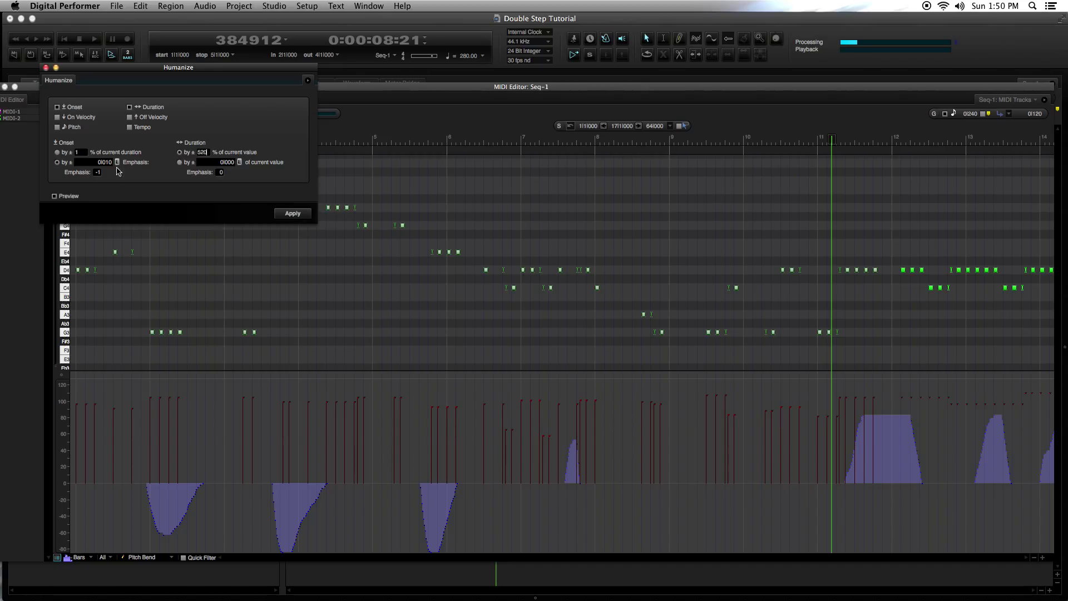
drag(85, 151, 73, 145)
text(20)
click(293, 213)
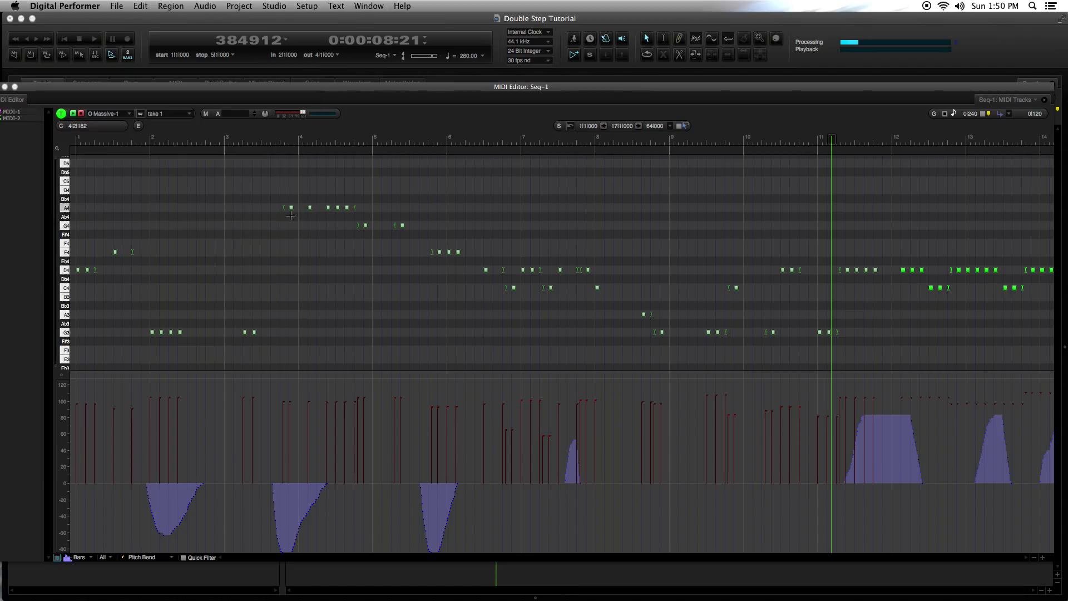
click(62, 40)
key(space)
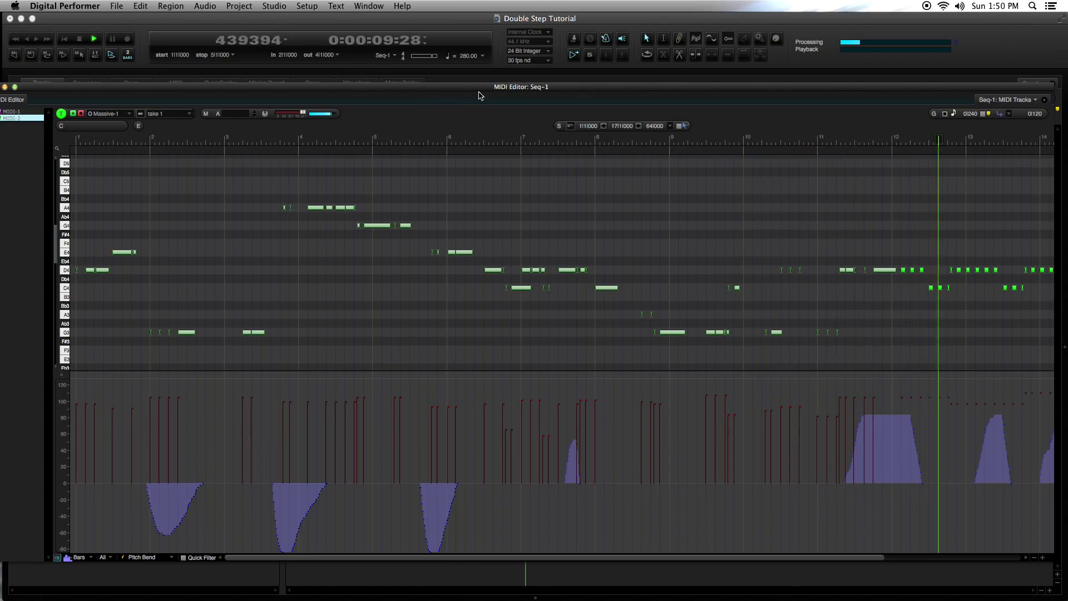
key(space)
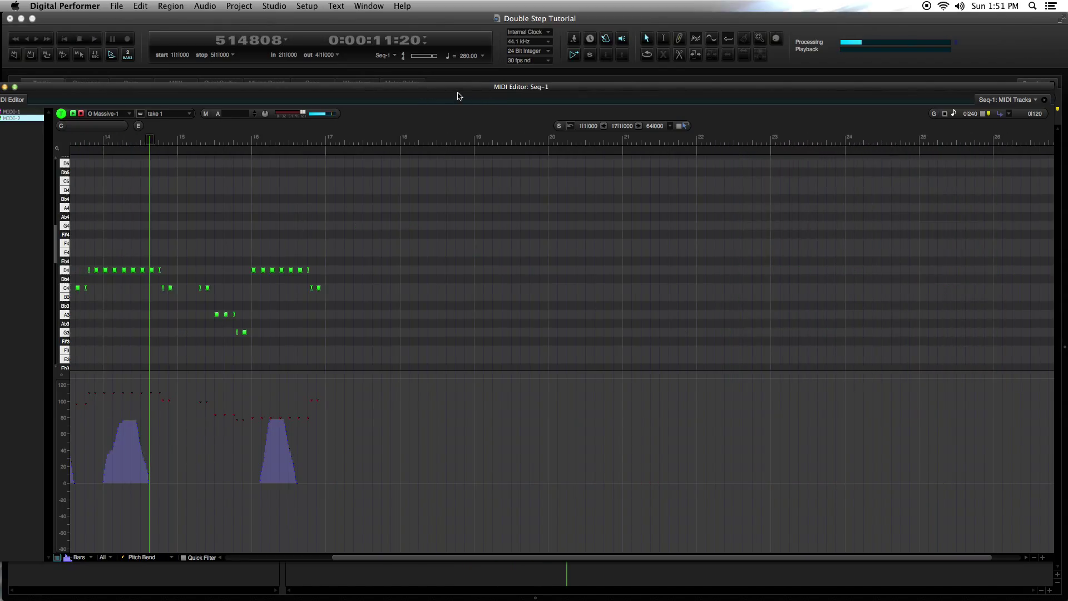
Undo the humanizing, deletions, shortening and splitting on MIDI-2, going back to the long quantized notes
scroll(527, 175, left, 10)
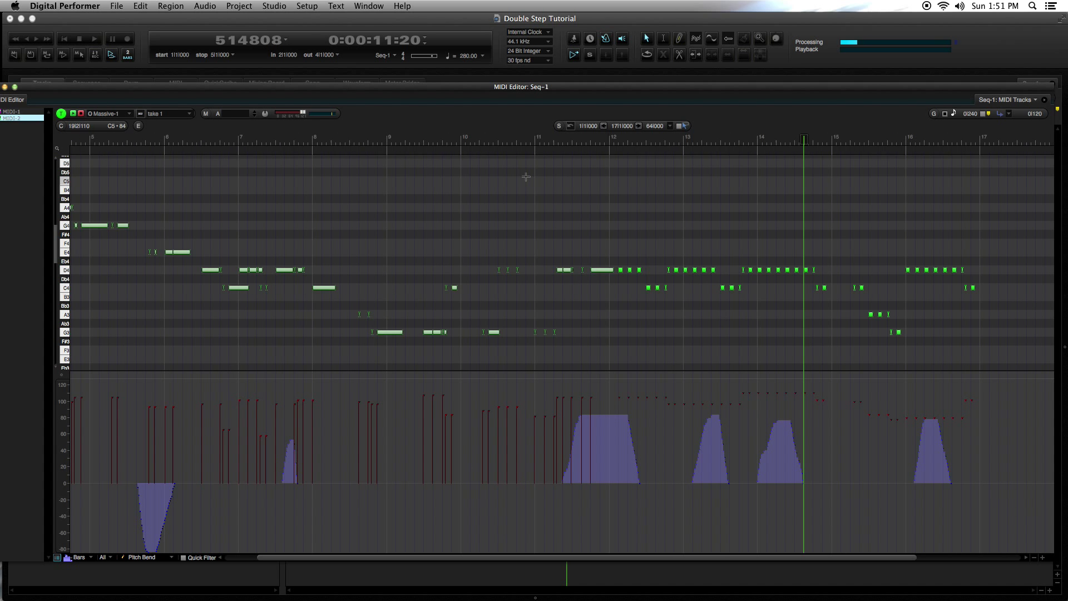
key(super+z)
key(super+z)
key(super+z)
key(super+z)
key(super+z)
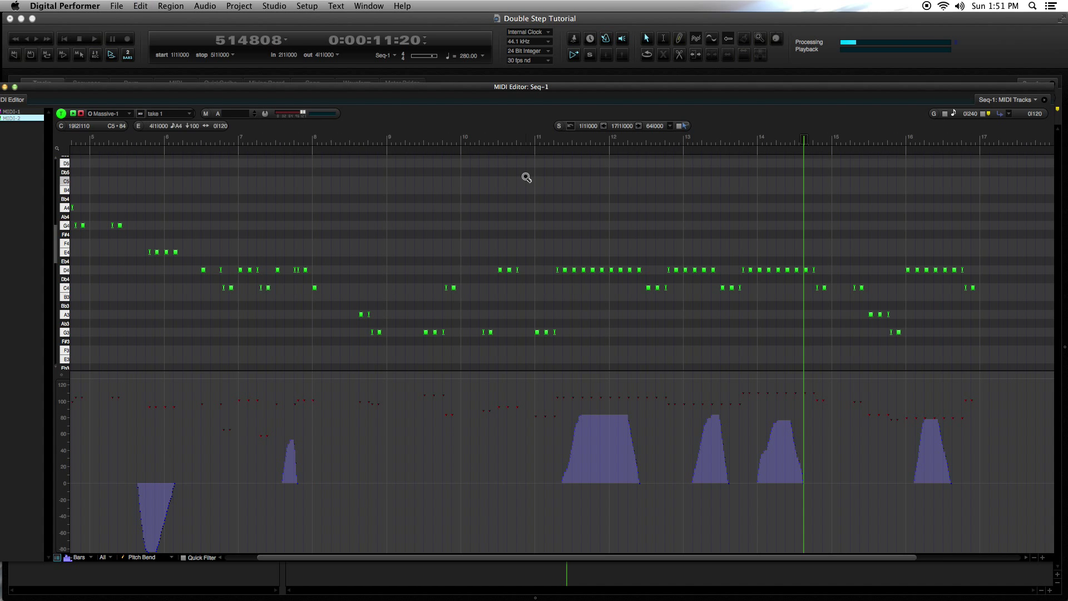
key(super+z)
key(super+z)
key(super+z)
key(super+z)
key(super+z)
key(super+z)
key(super+z)
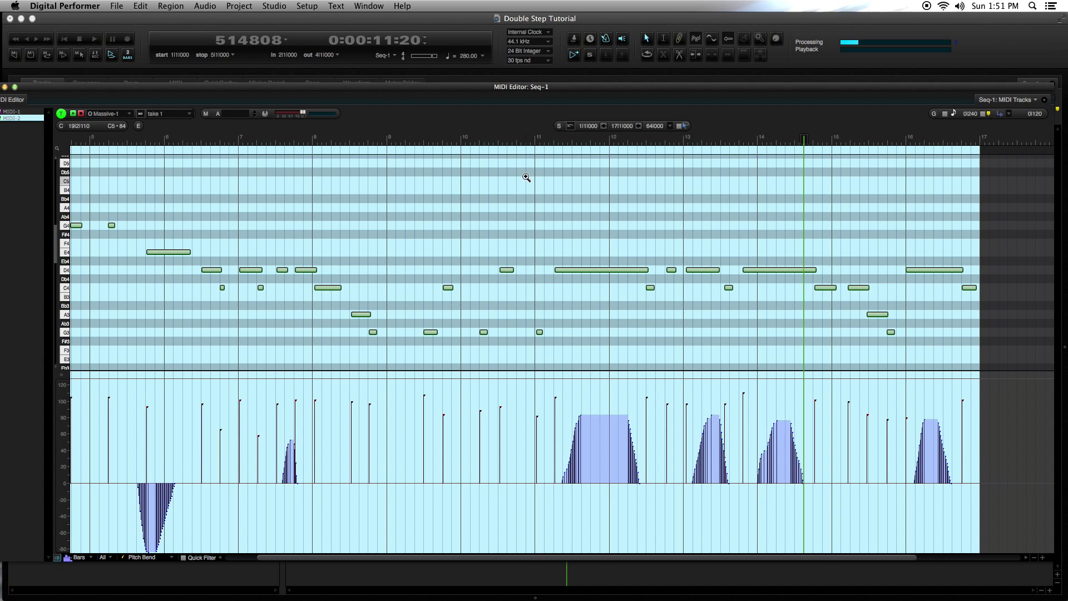
click(526, 189)
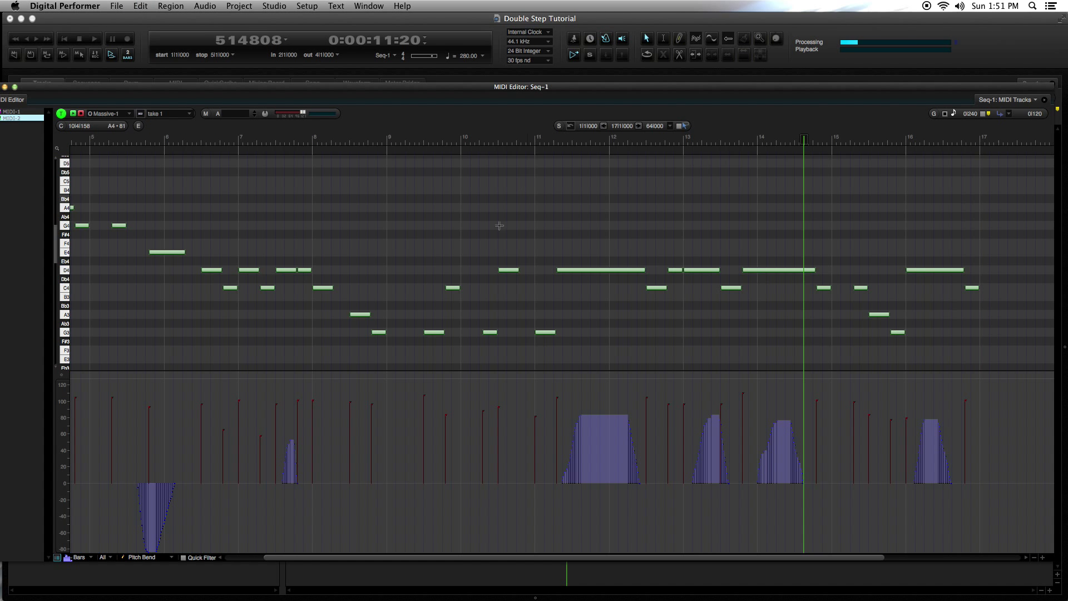
scroll(474, 234, left, 5)
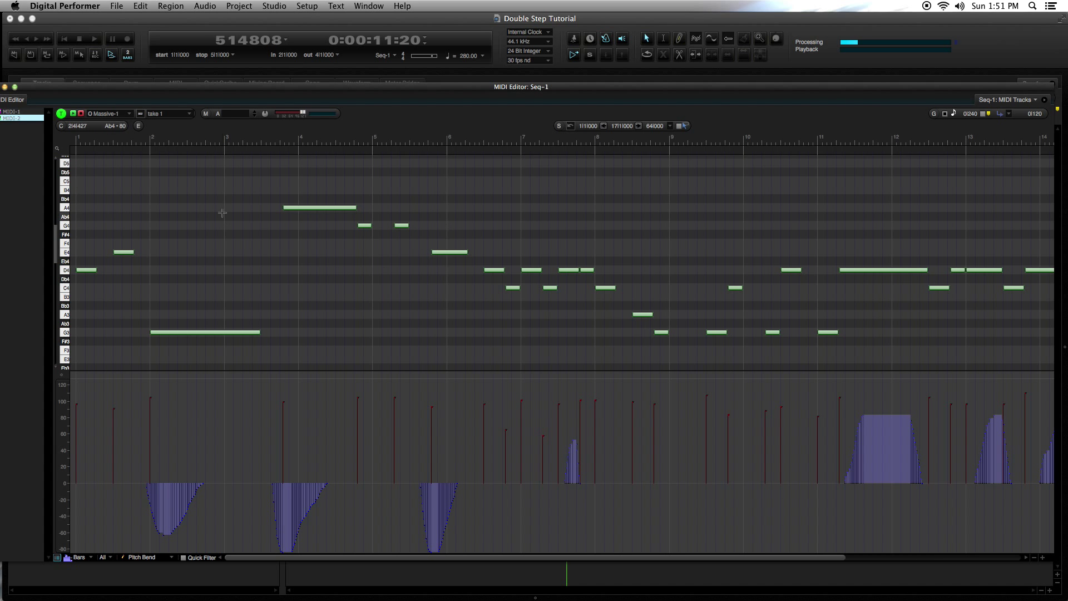
Close the MIDI Editor, look over the Massive instrument's settings on the Massive-1 track and close its window
drag(29, 91, 53, 89)
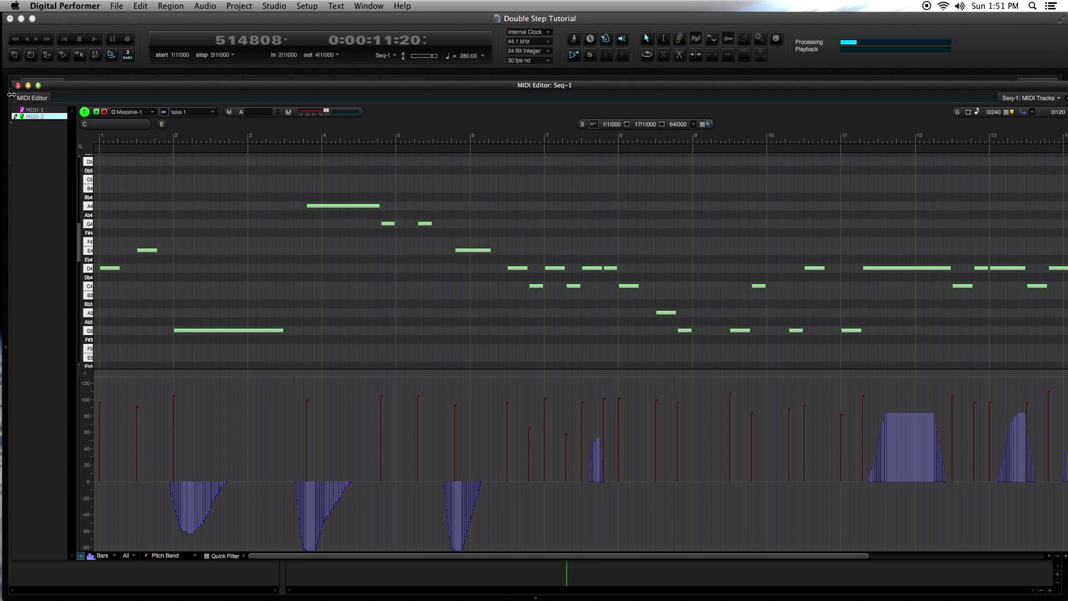
click(79, 31)
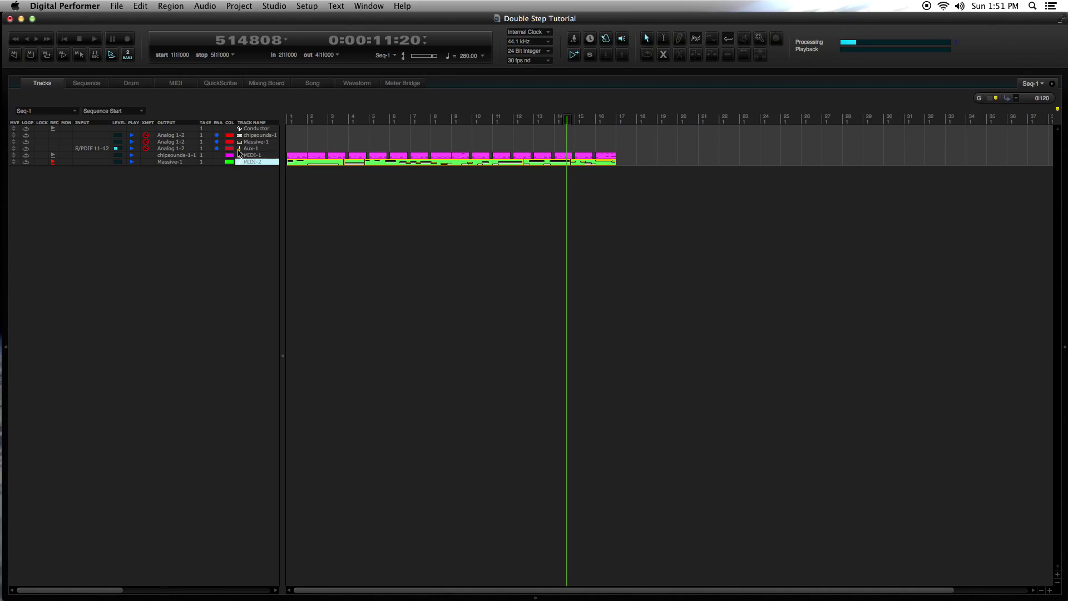
key(v)
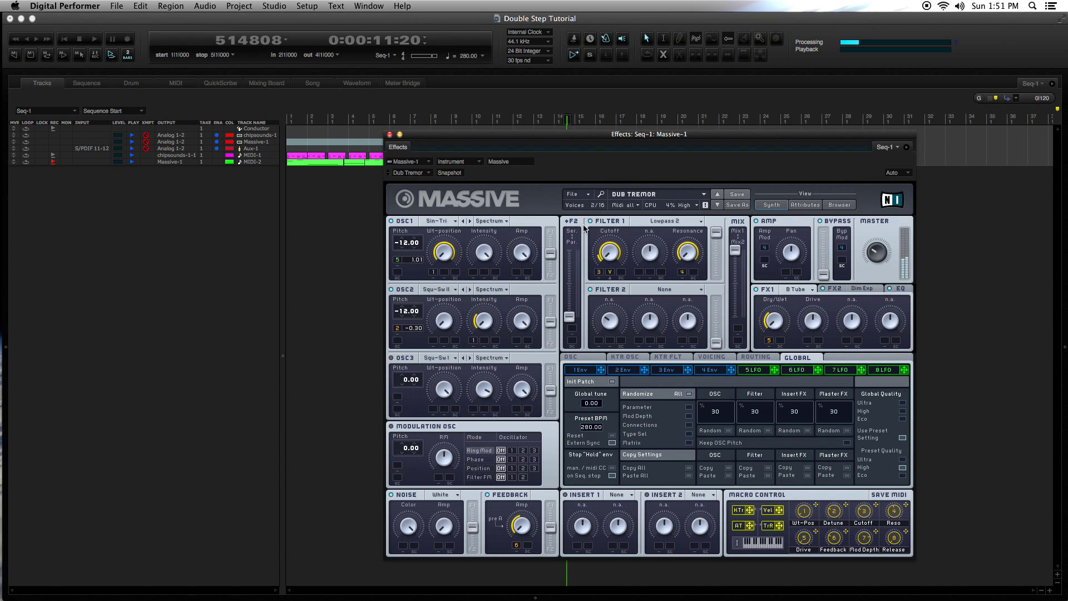
click(389, 135)
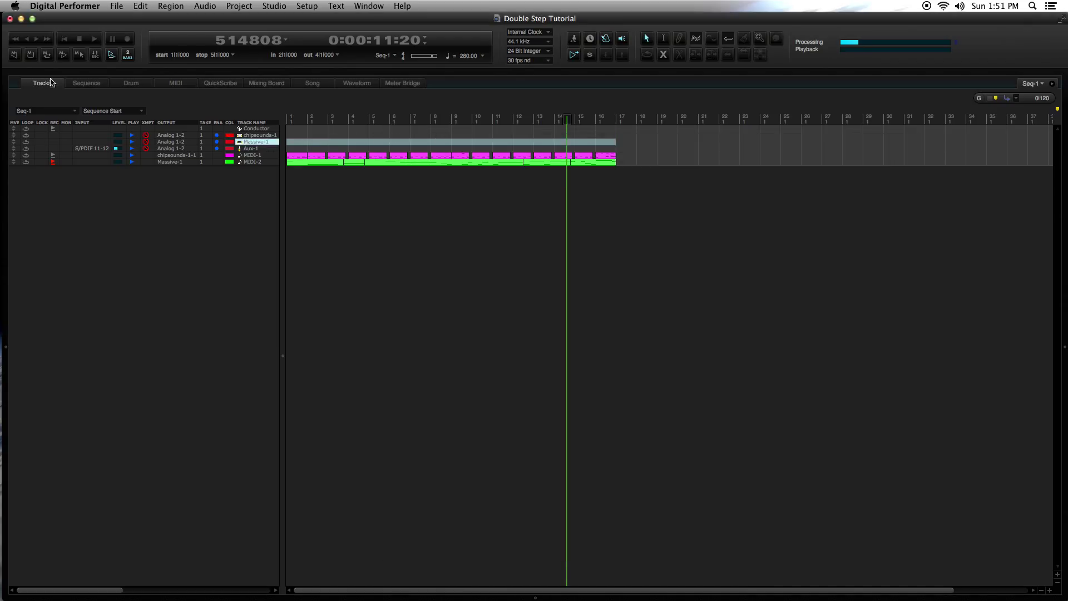
Play the whole sequence from the start and stop playback after its end
click(63, 43)
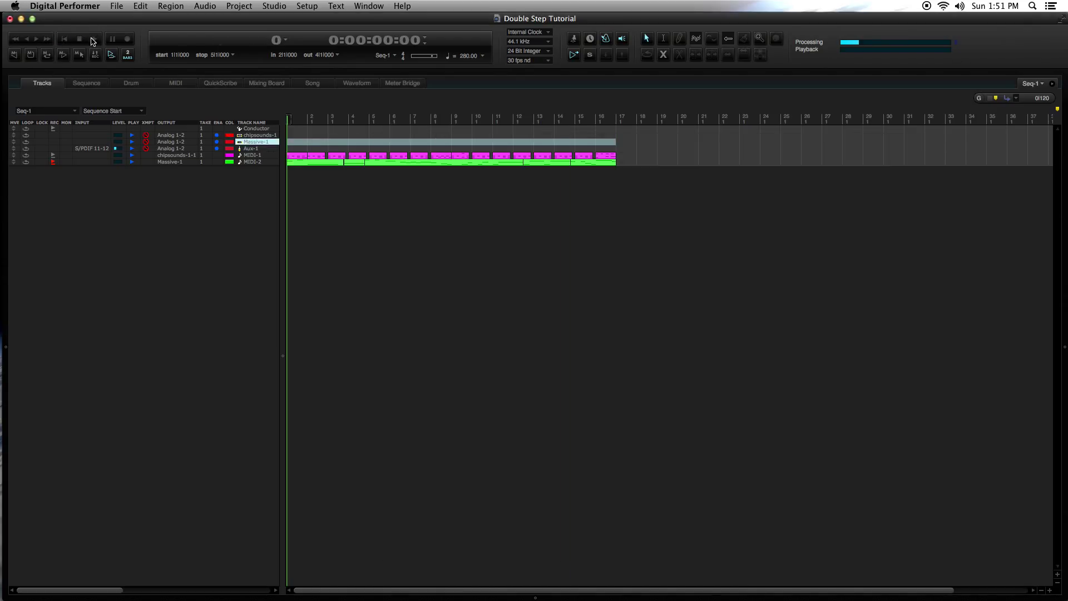
click(92, 41)
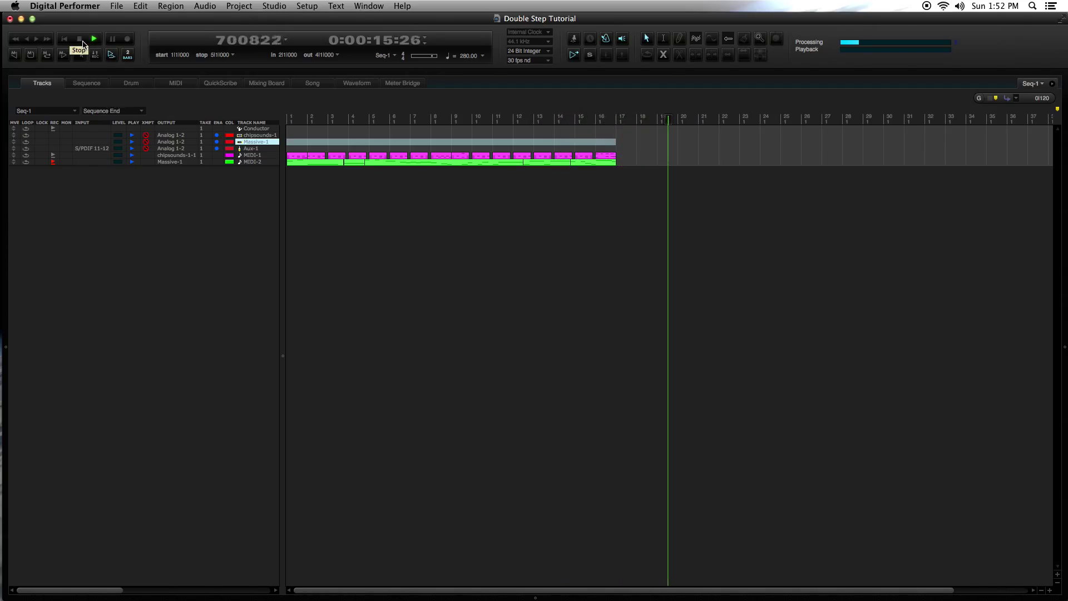
click(79, 40)
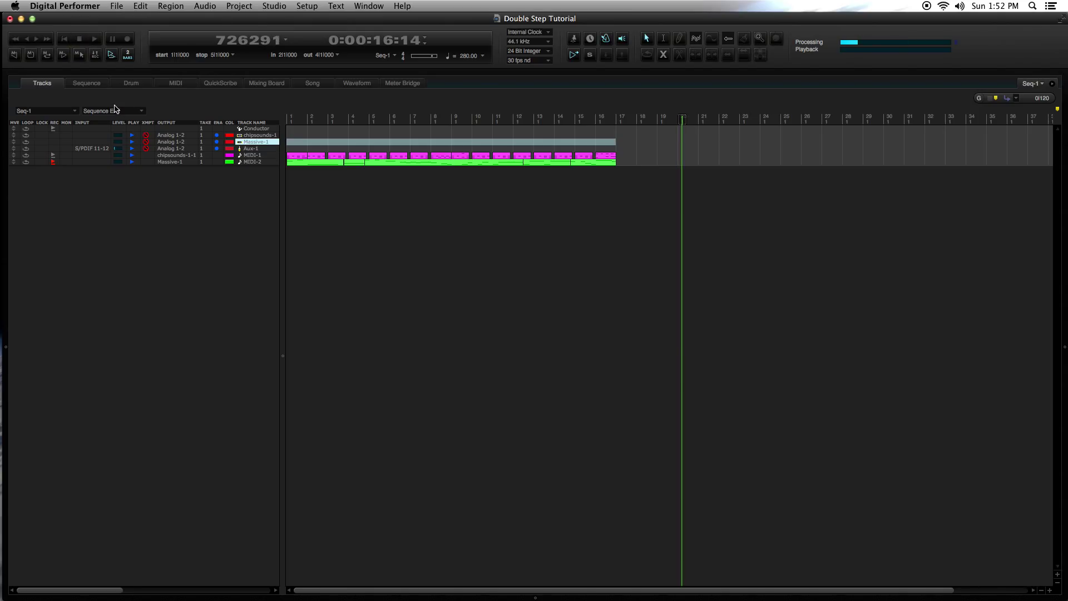